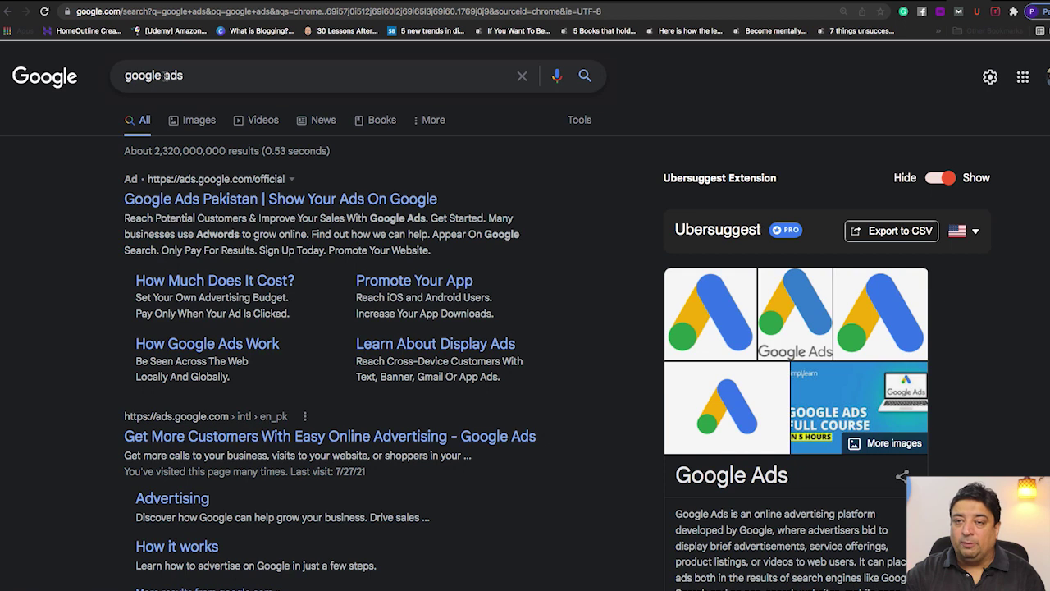
- Go from the ads.google.com search result into the account's All campaigns overview
left_click(196, 417)
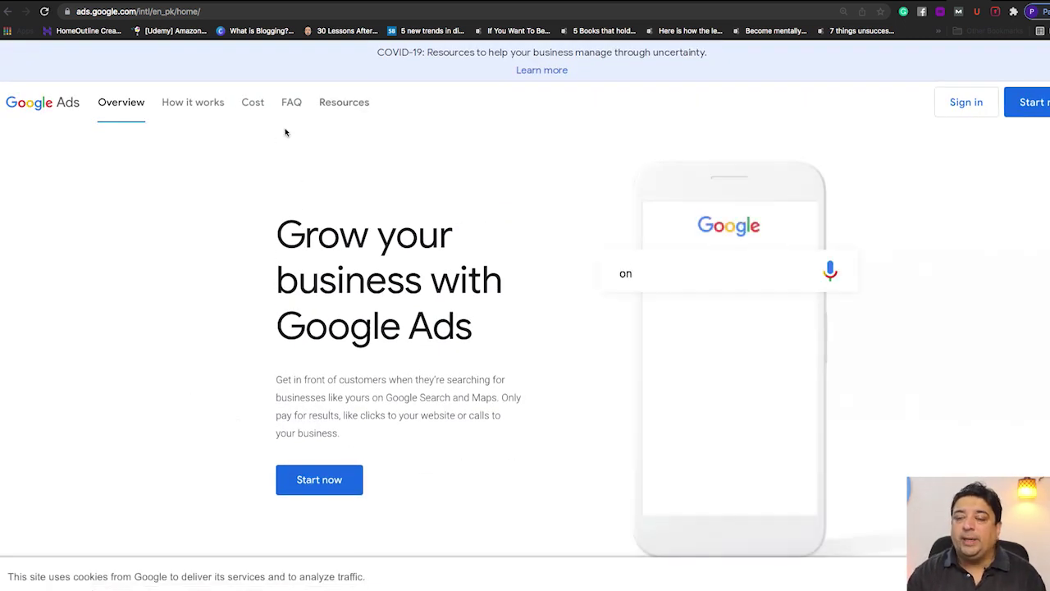
left_click(324, 489)
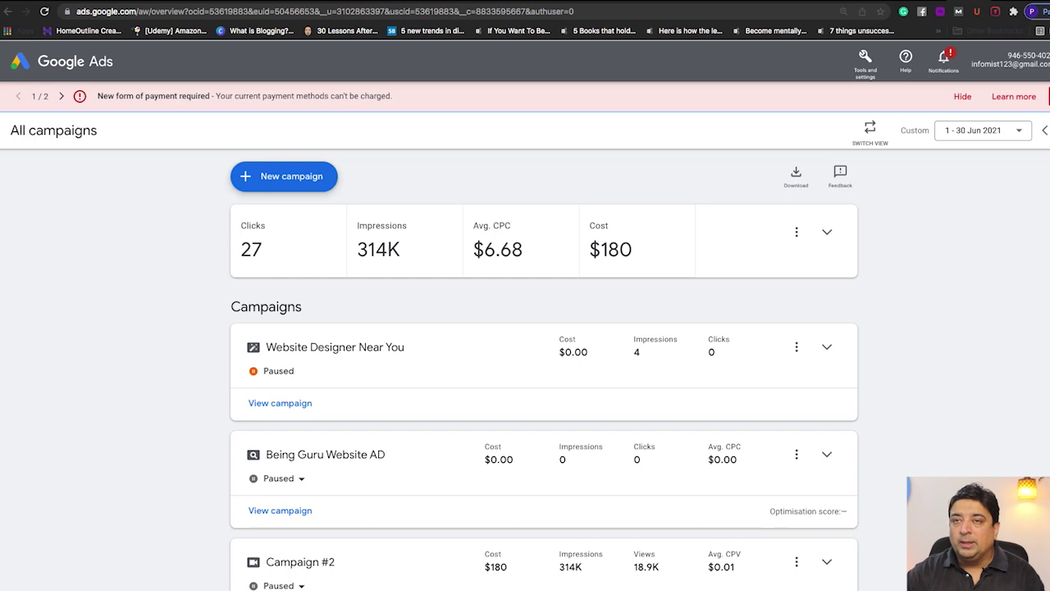
- Start creating a new campaign with + New campaign
left_click(285, 177)
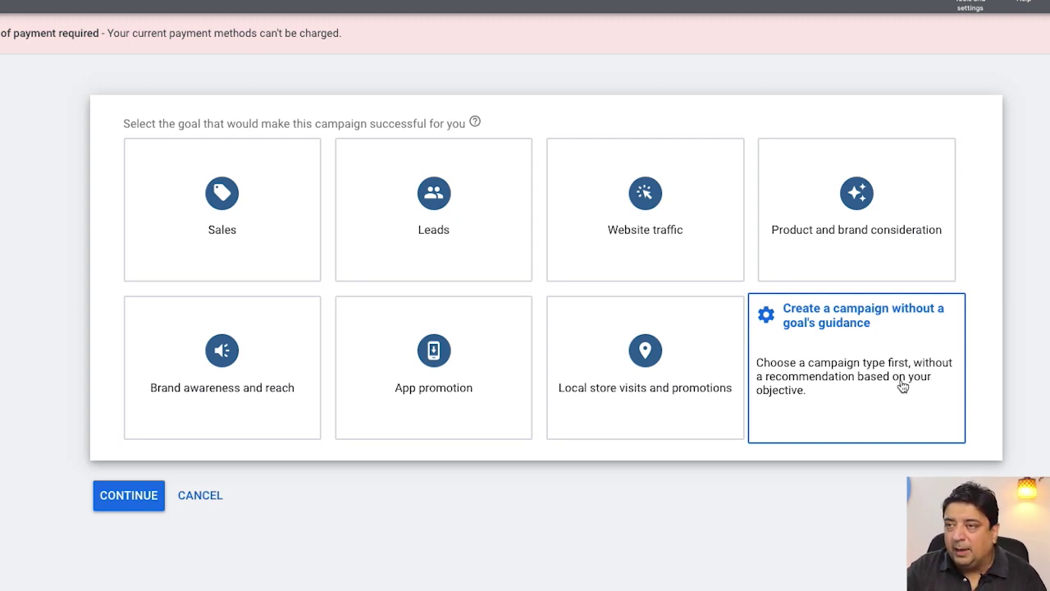
- Pick Website traffic as the campaign goal and open a blank browser tab
left_click(634, 237)
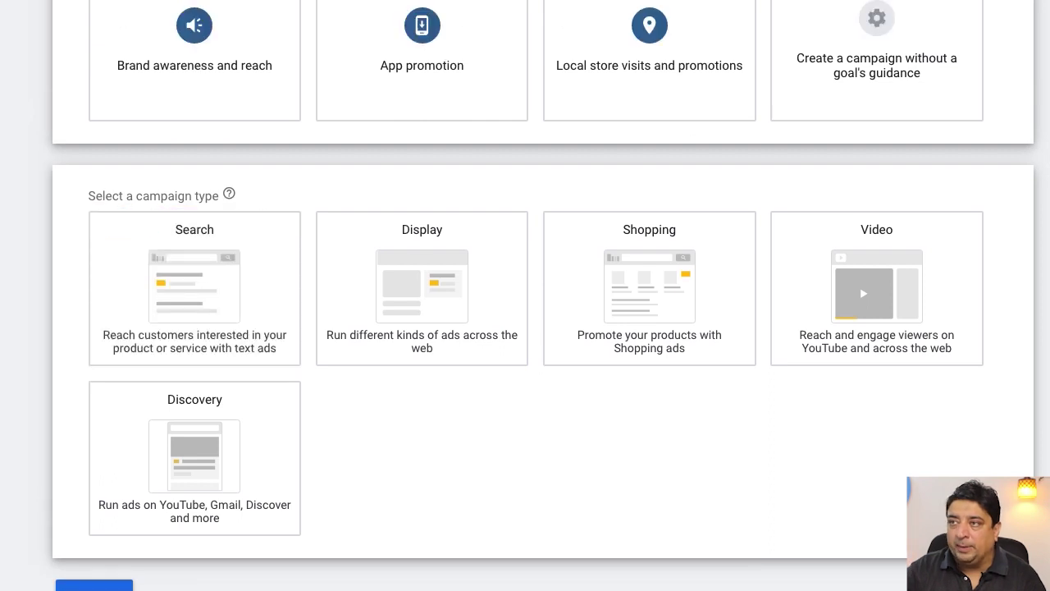
key("ctrl+t")
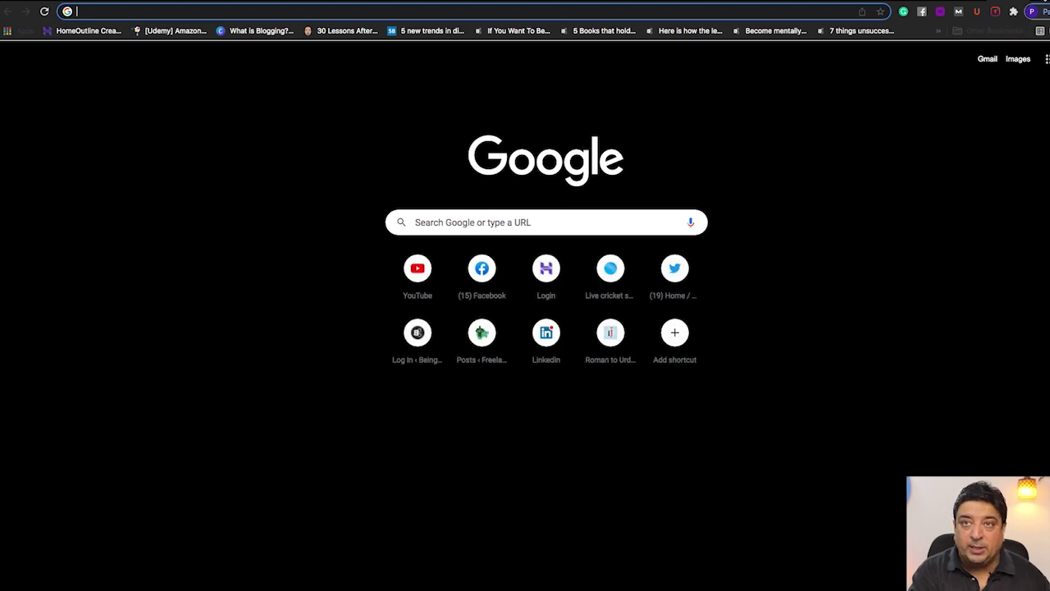
- Search Google for 'digital marketing agency nyc', then narrow the query to 'digital marketing'
type("digita")
key("Return")
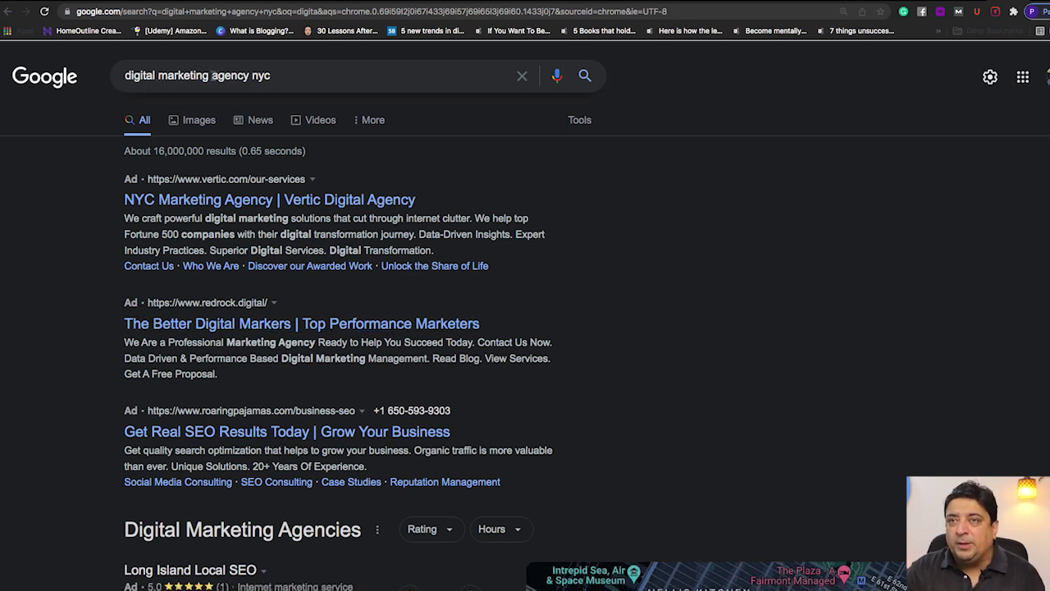
left_click_drag(212, 75, 536, 77)
key("BackSpace")
key("Return")
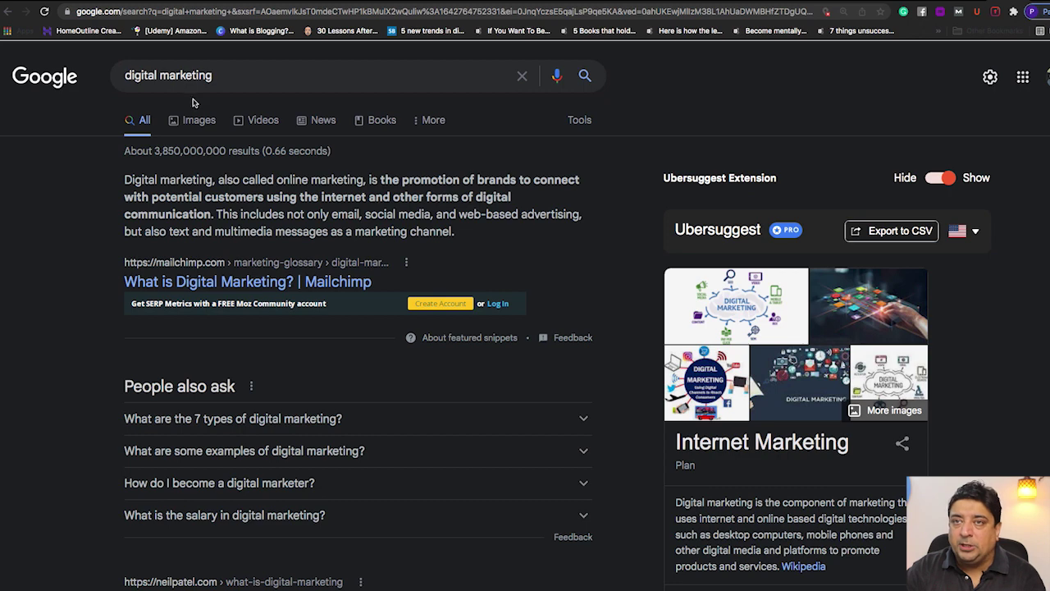
- Look through the 'digital marketing' results, then return to the 'digital marketing agency nyc' results
left_click_drag(125, 75, 335, 82)
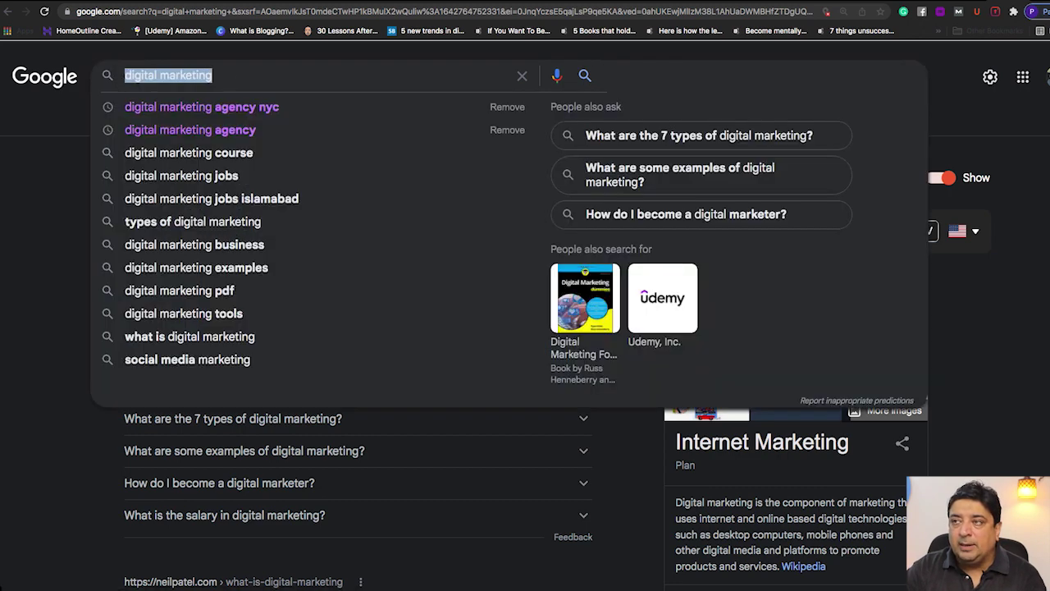
scroll(525, 329, "down", 2)
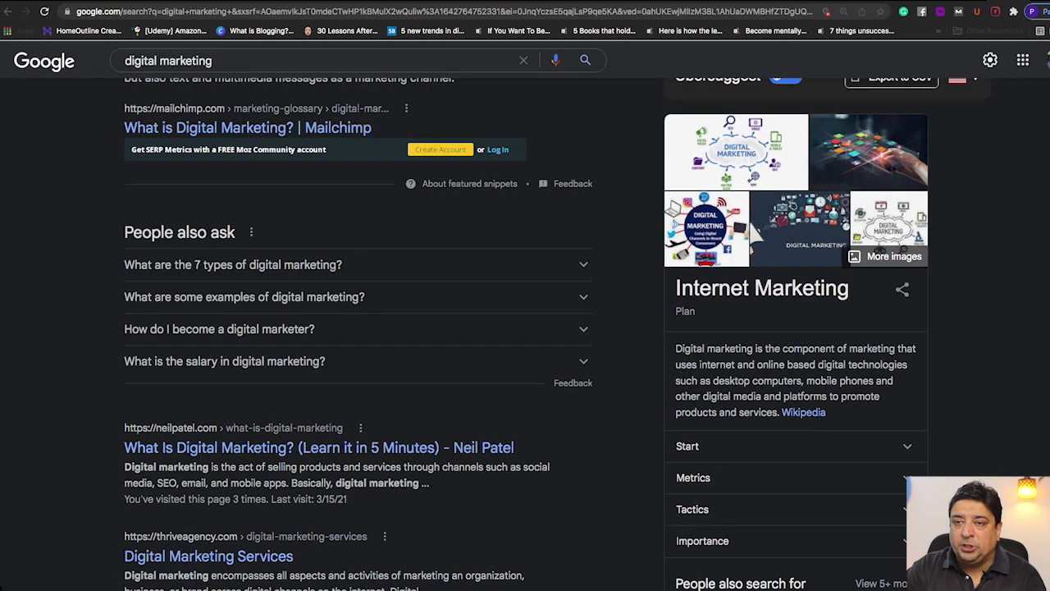
scroll(525, 328, "down", 2)
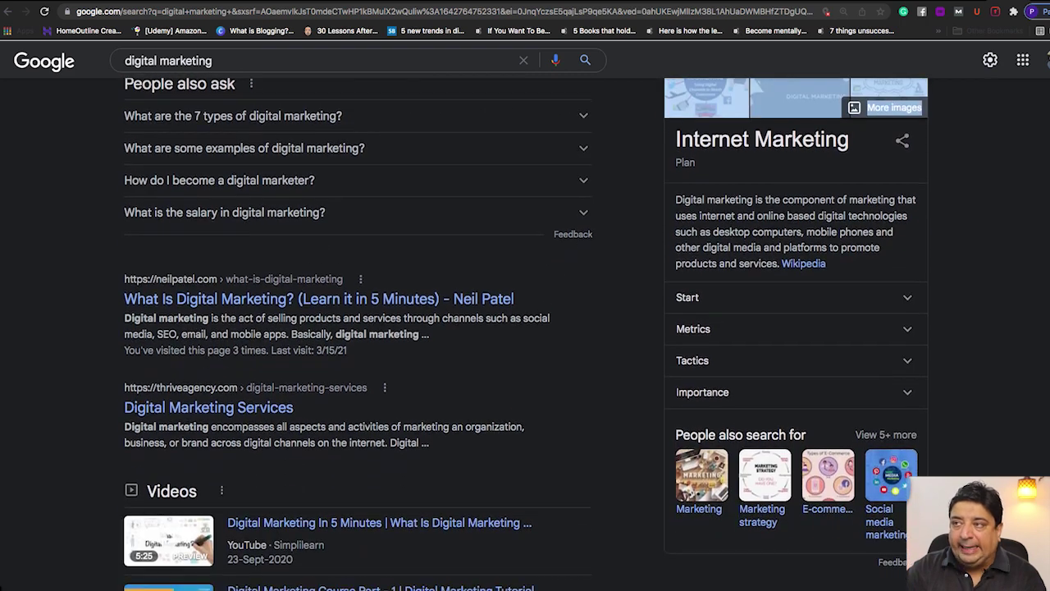
scroll(411, 148, "up", 3)
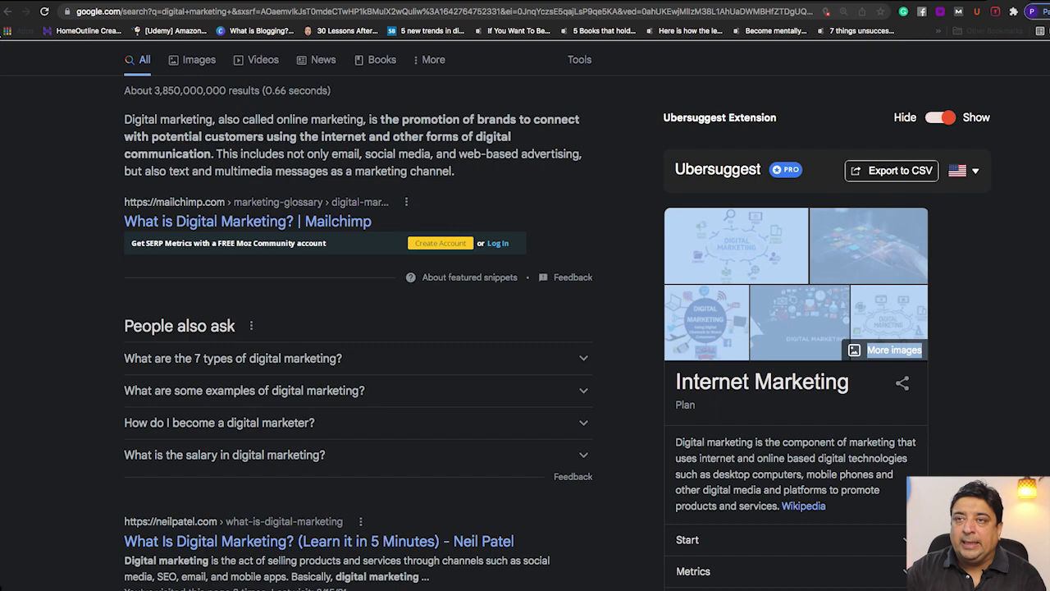
left_click(7, 12)
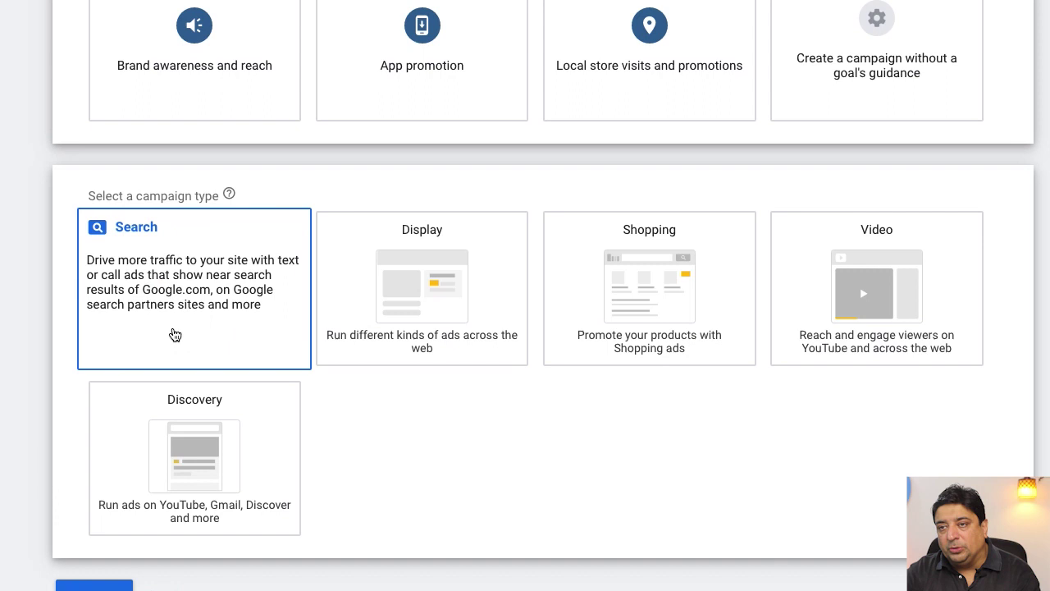
mouse_move(115, 312)
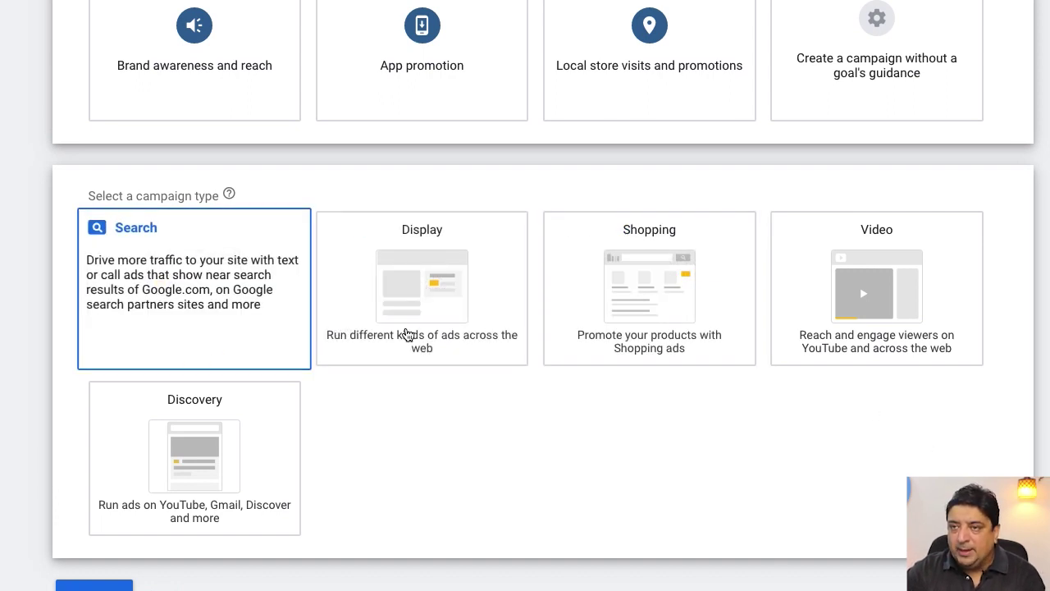
mouse_move(467, 346)
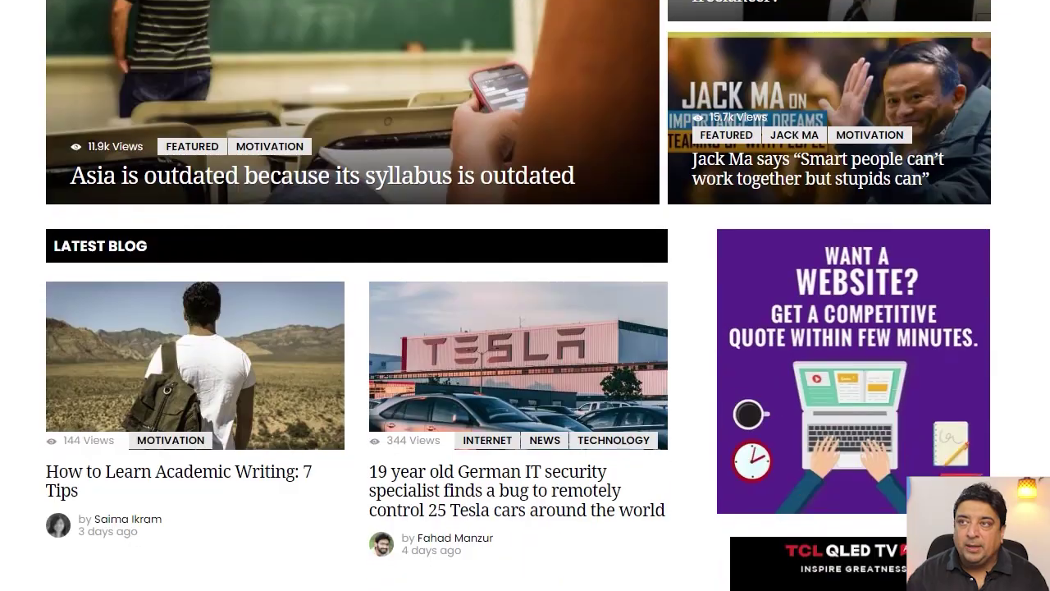
scroll(519, 295, "down", 5)
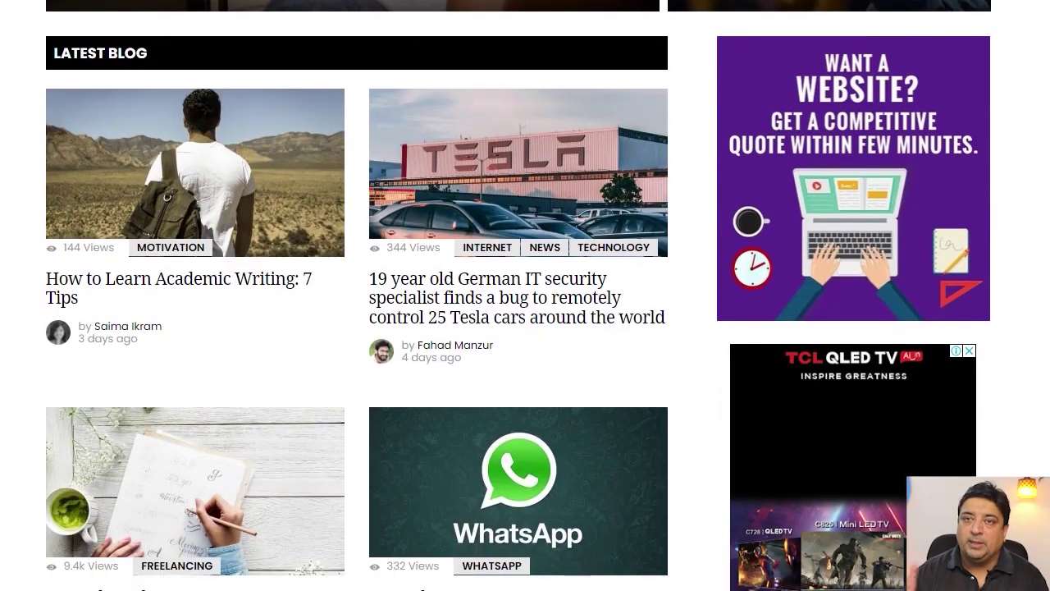
scroll(518, 296, "down", 3)
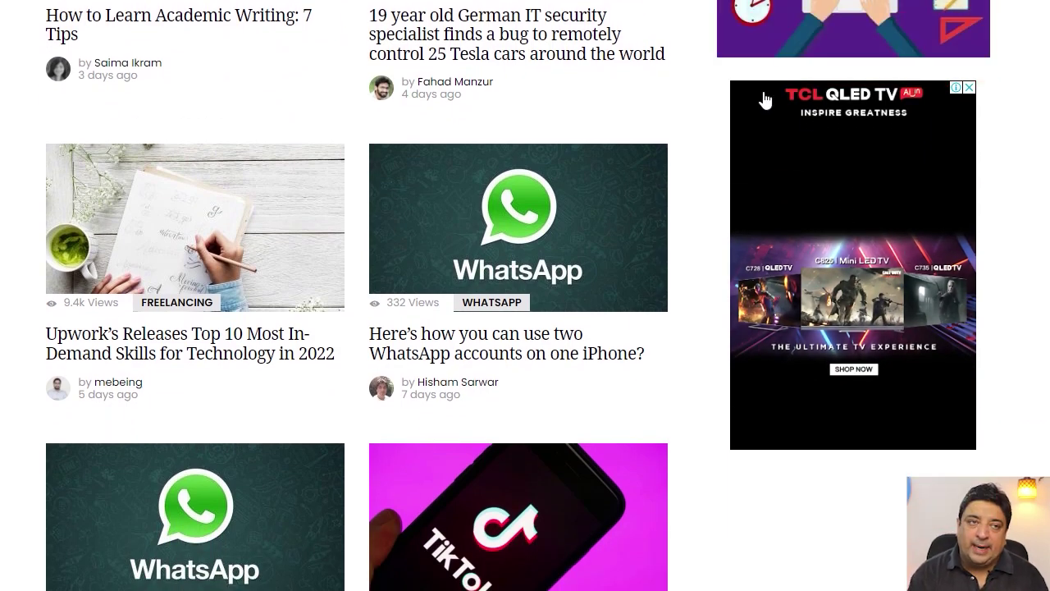
scroll(1049, 433, "down", 1)
scroll(1048, 433, "down", 6)
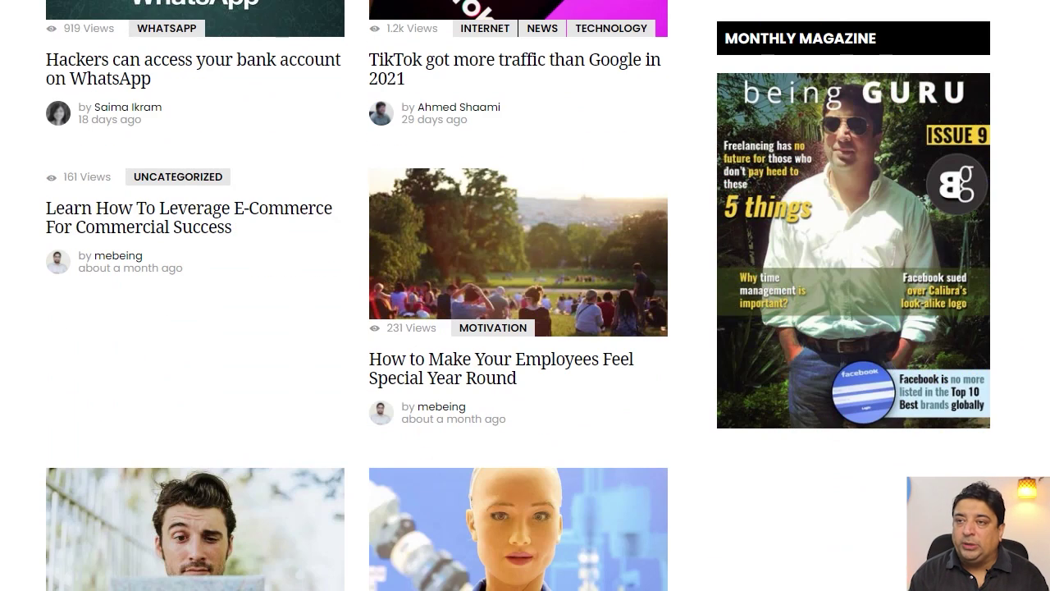
scroll(1048, 433, "up", 8)
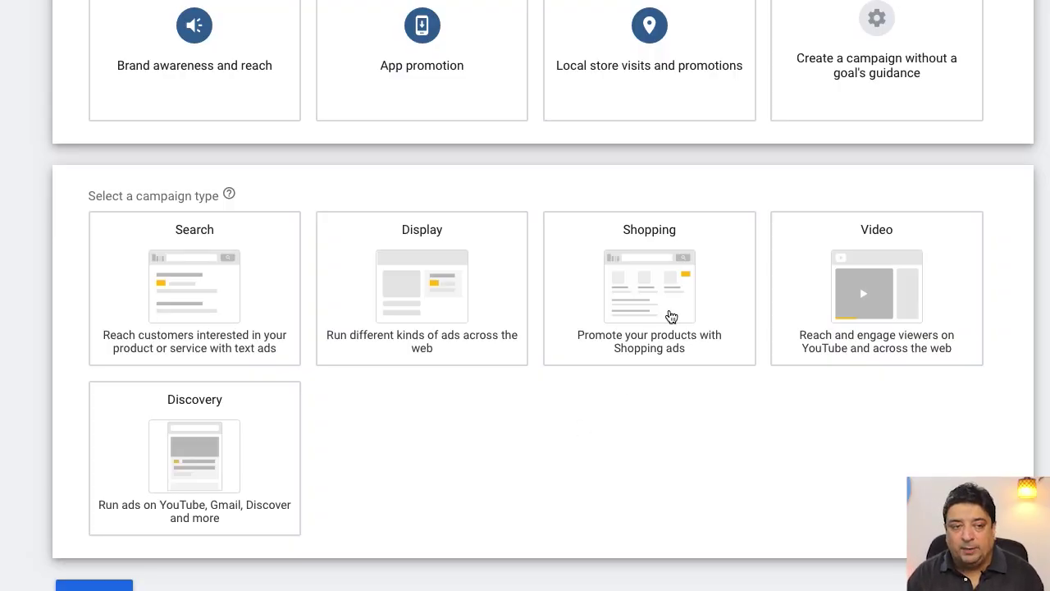
mouse_move(678, 293)
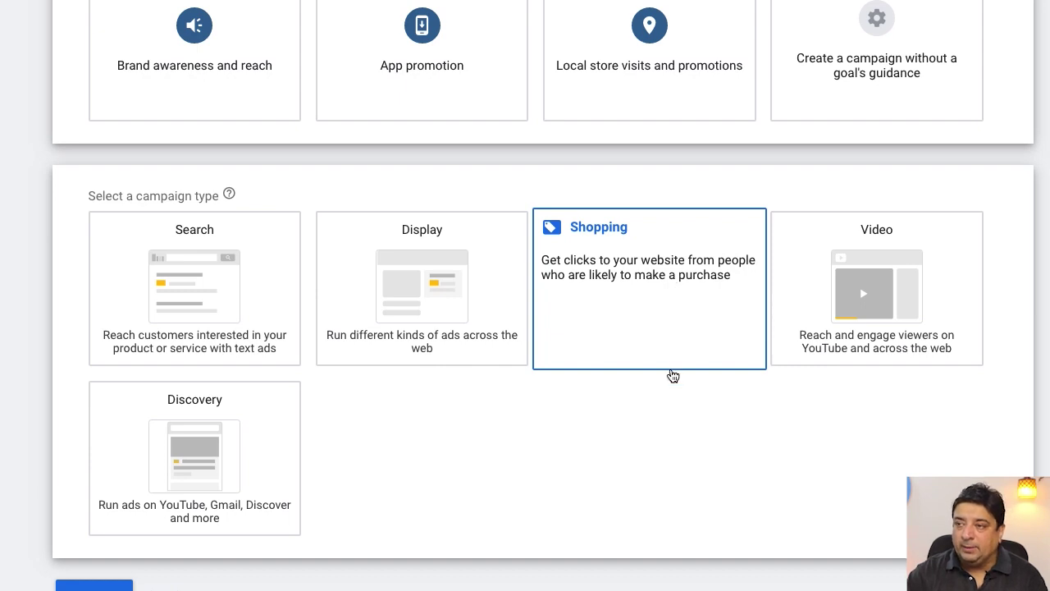
mouse_move(848, 340)
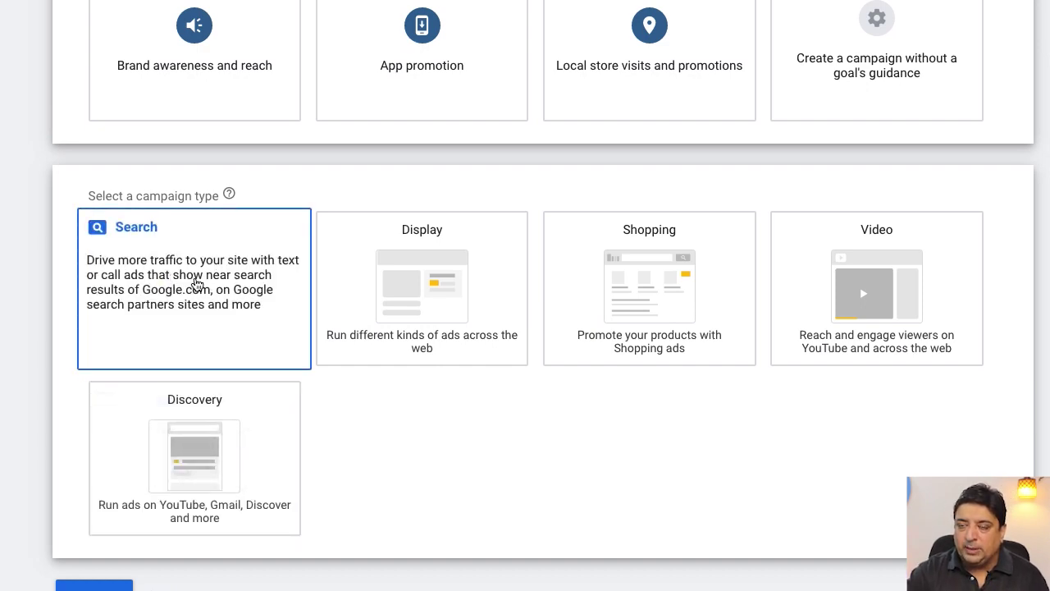
left_click(197, 283)
scroll(197, 283, "down", 4)
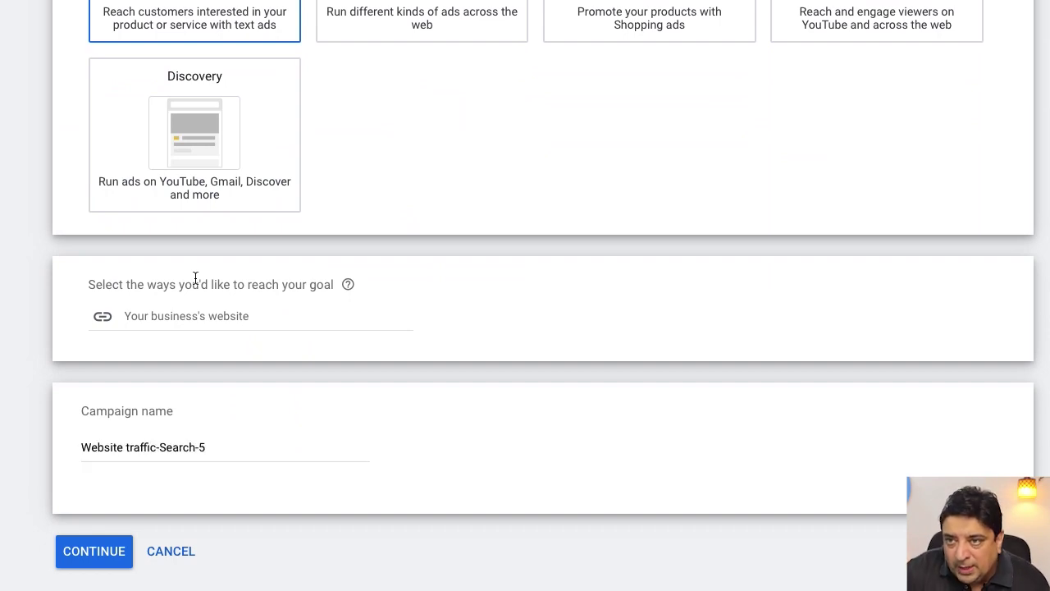
left_click(209, 317)
type("http:")
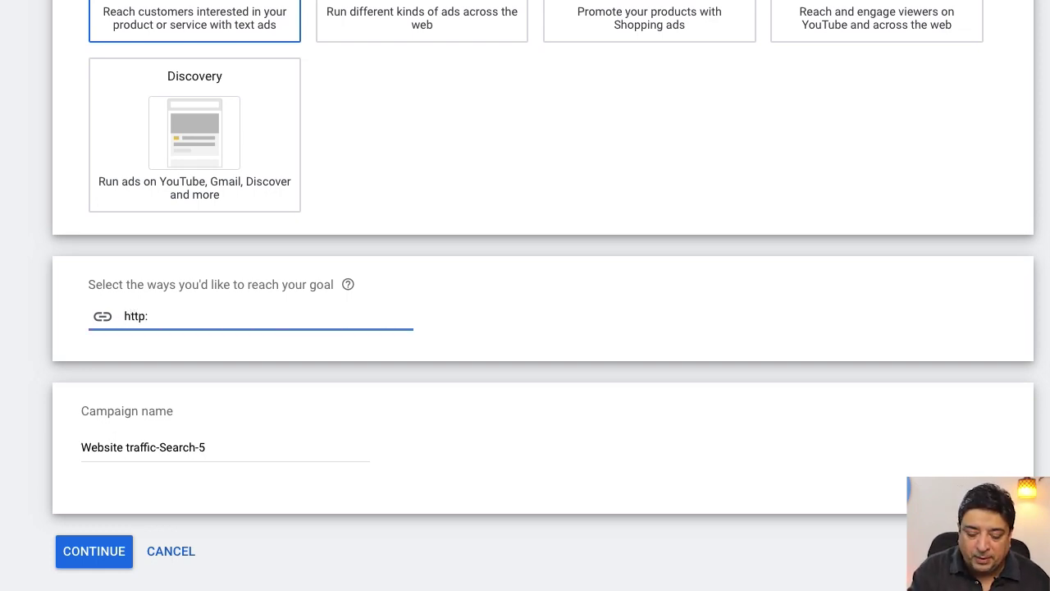
key("BackSpace")
type("s")
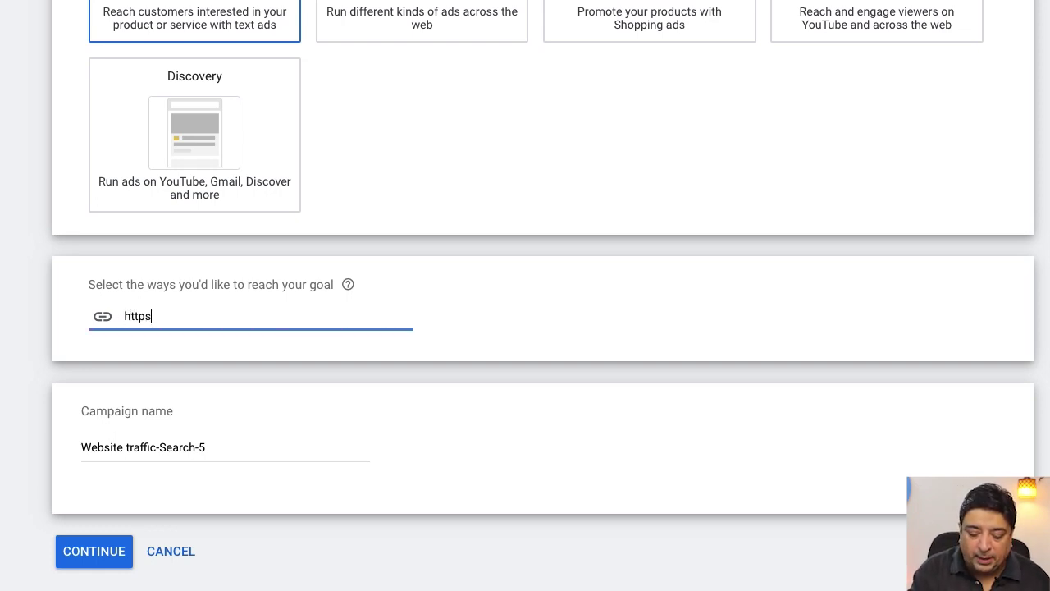
type("://")
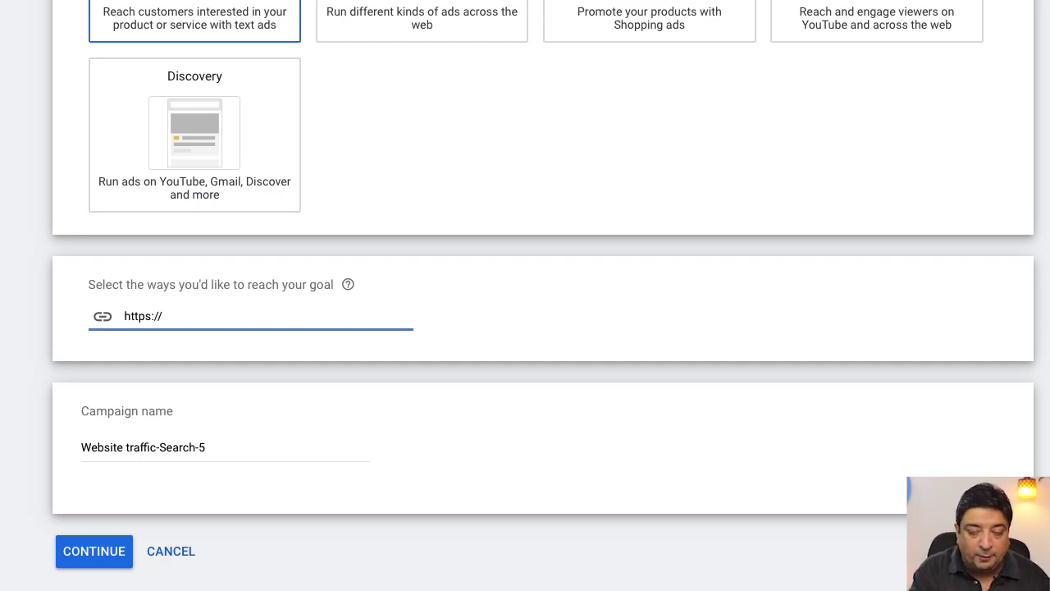
type("infomis")
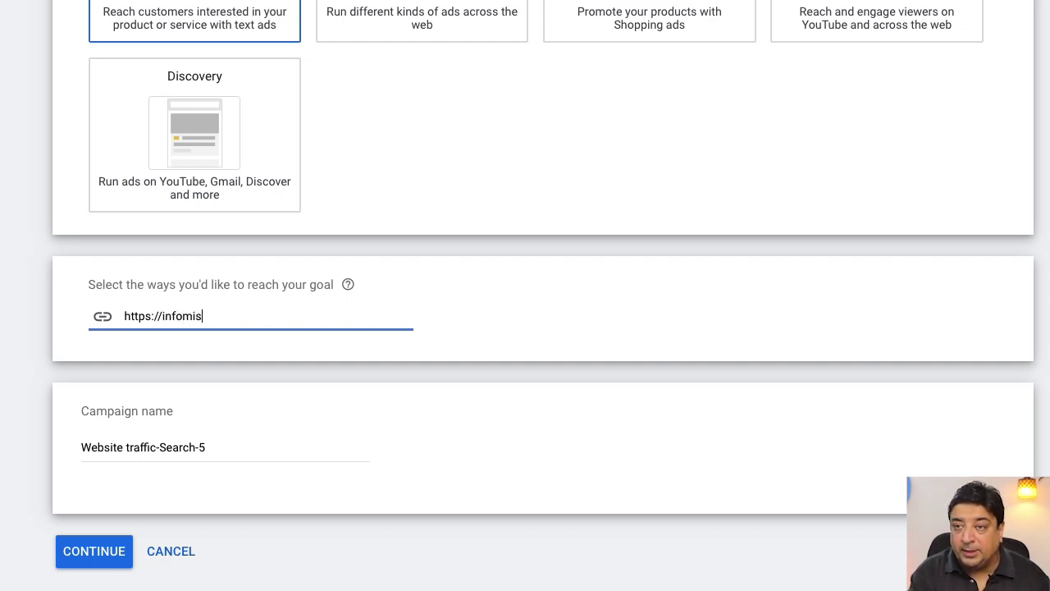
type("t.com")
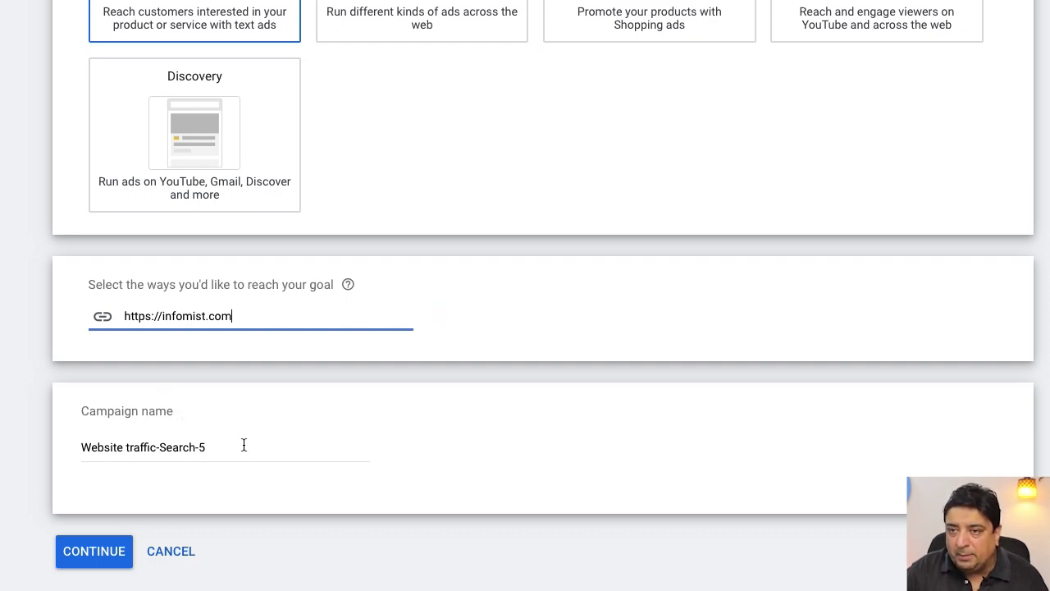
- Rename the campaign to 'infomist ads campaign'
triple_click(171, 447)
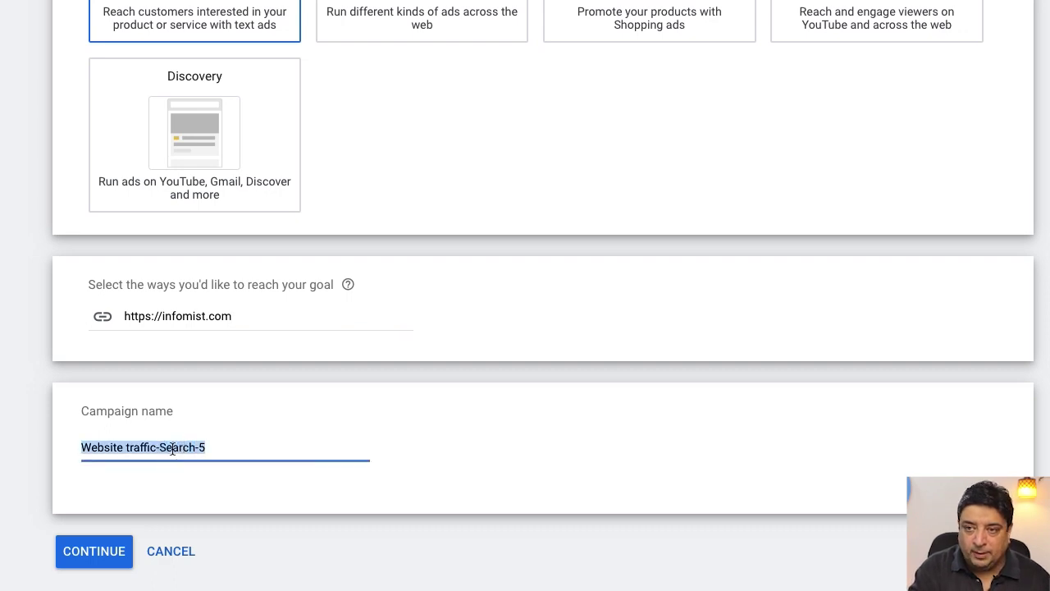
type("infomist w")
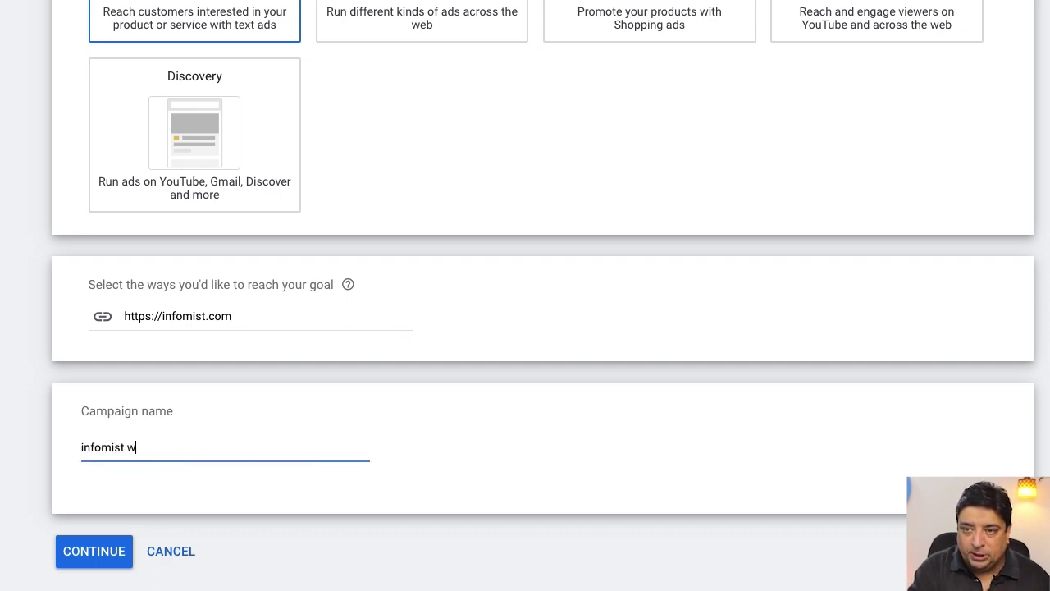
key("BackSpace")
type("digi")
key("BackSpace")
key("BackSpace")
key("BackSpace")
key("BackSpace")
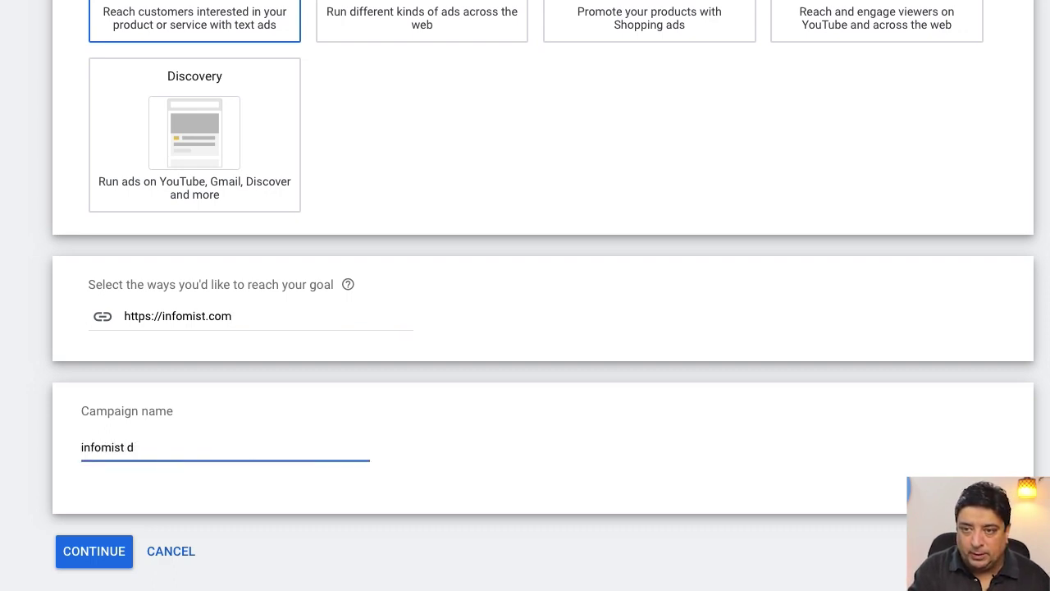
type("ads")
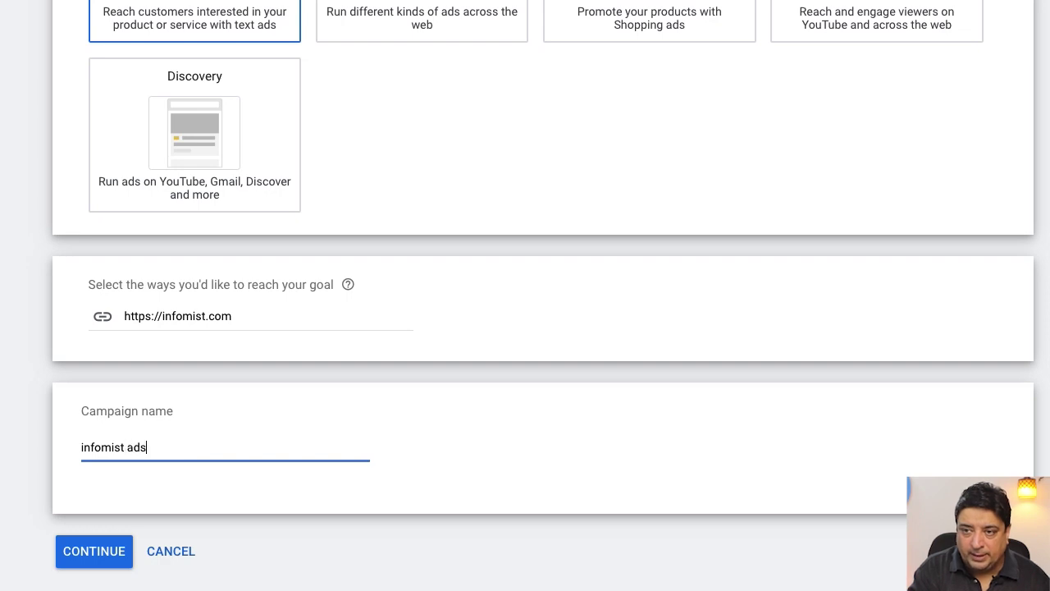
type(" campaign")
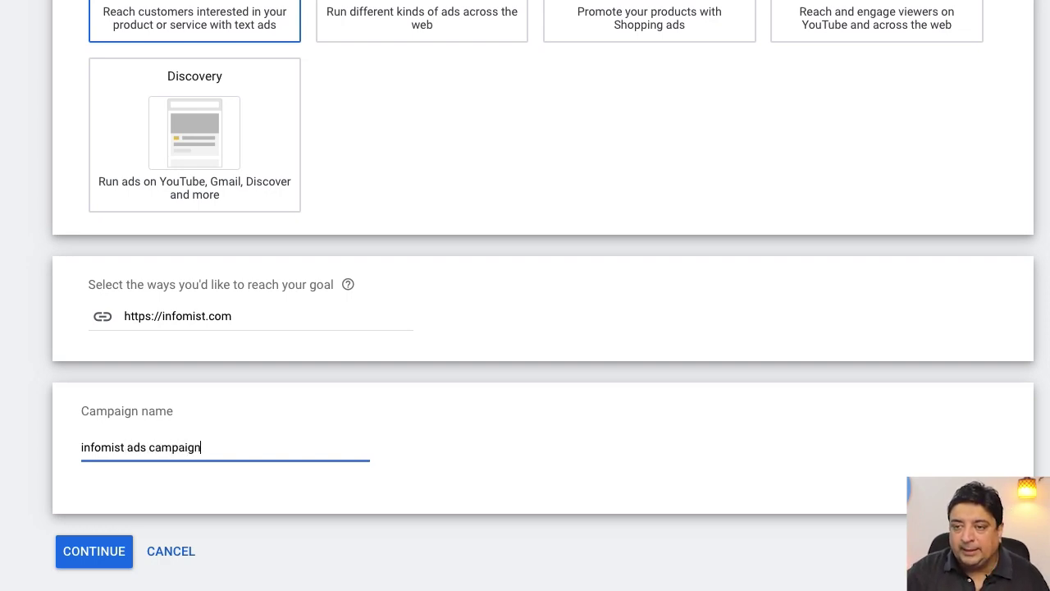
- Continue to budget and bidding and set the daily budget to US$20.00
left_click(93, 562)
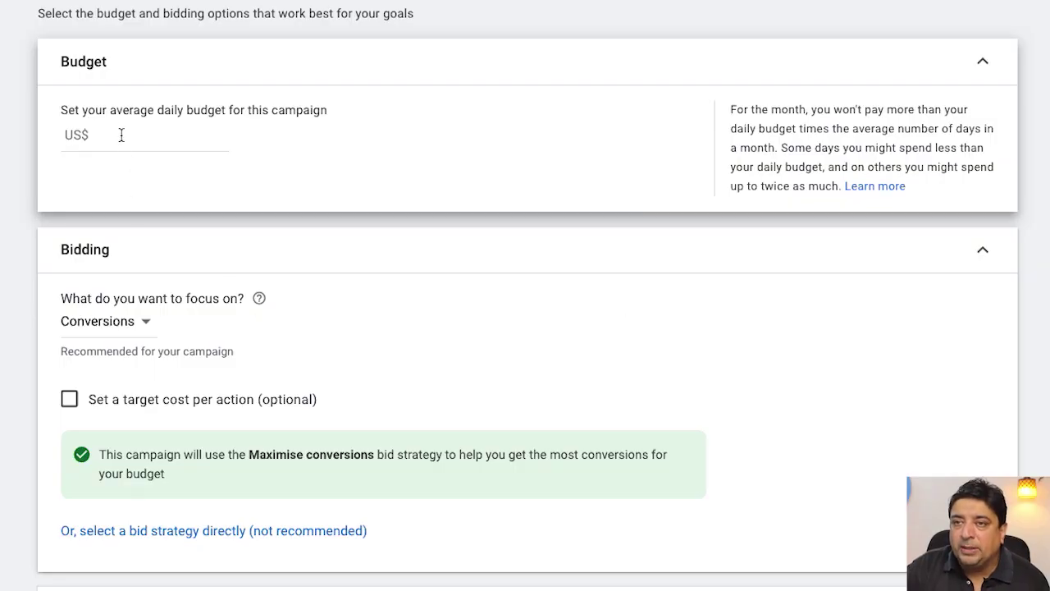
left_click(120, 136)
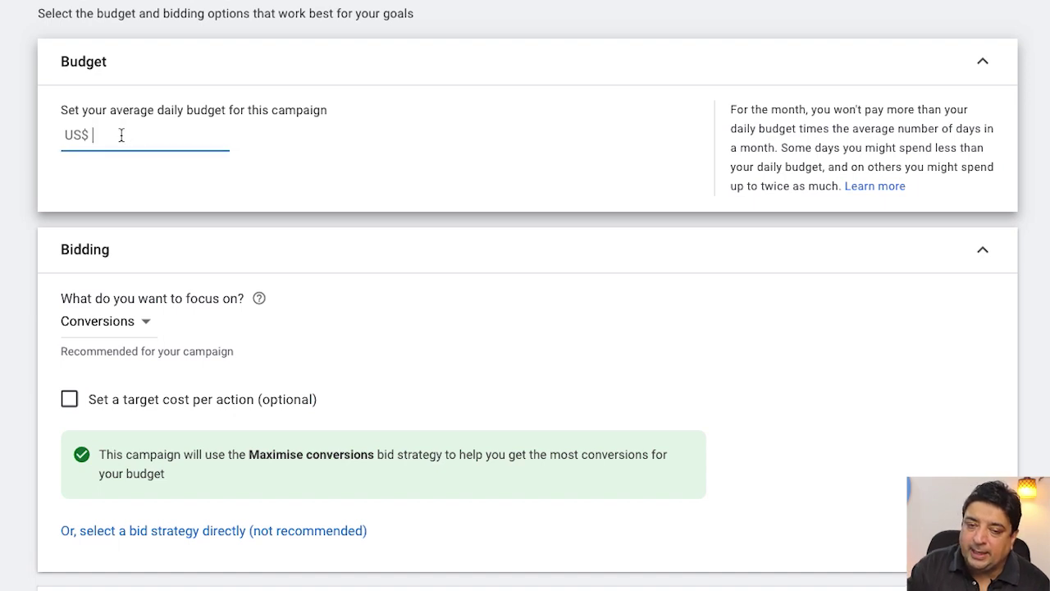
type("80")
double_click(95, 136)
type("20")
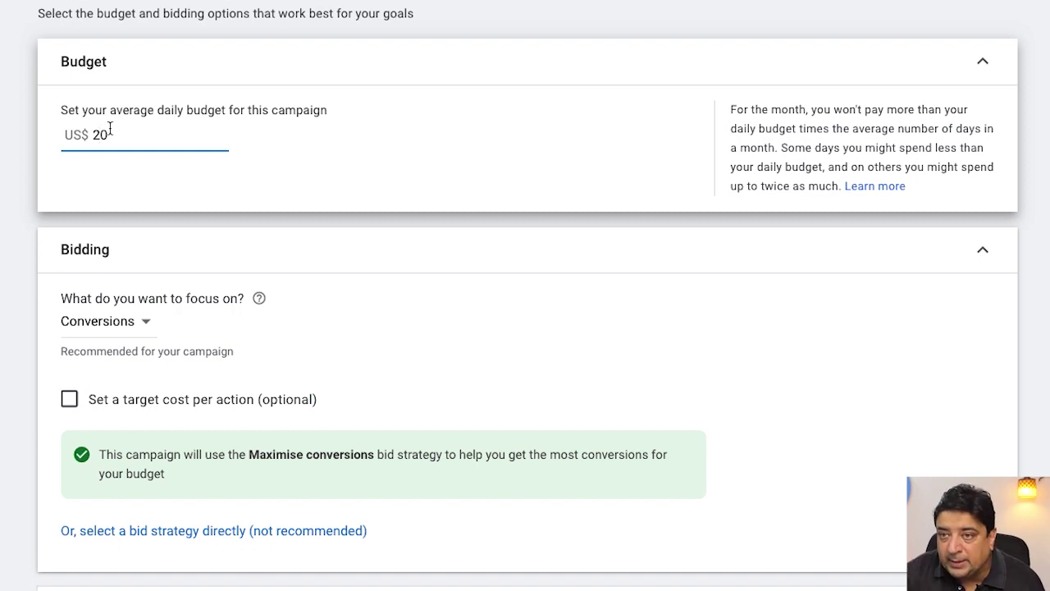
- Make the bidding focus on Clicks
left_click(141, 324)
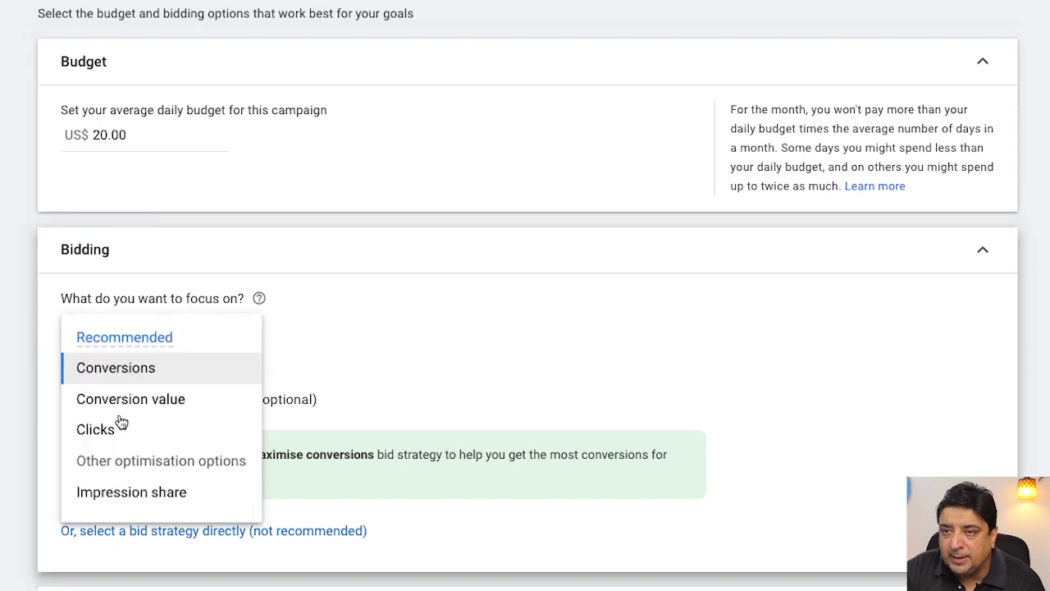
left_click(118, 428)
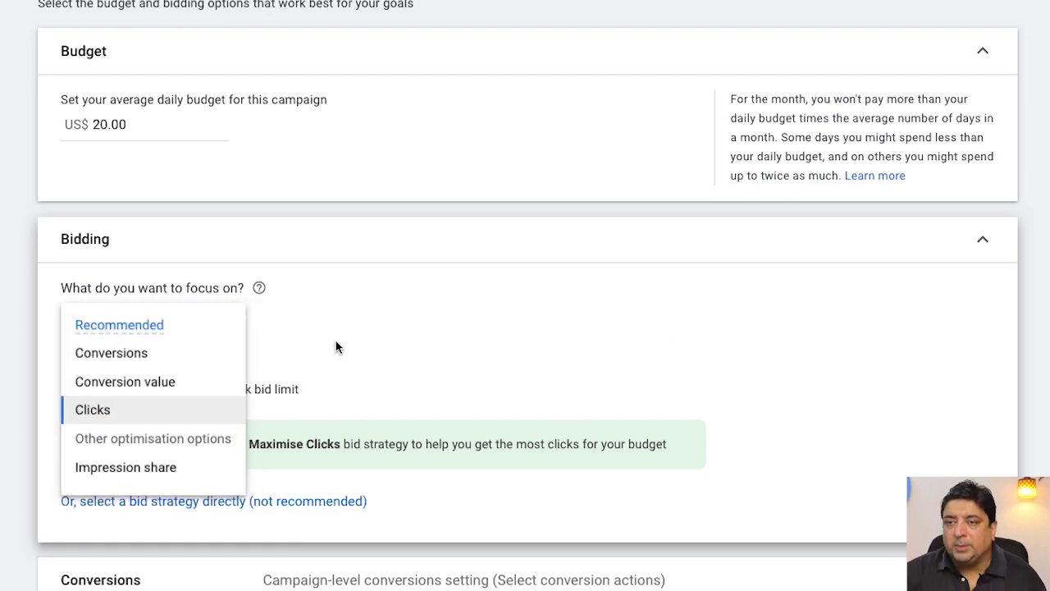
left_click(336, 344)
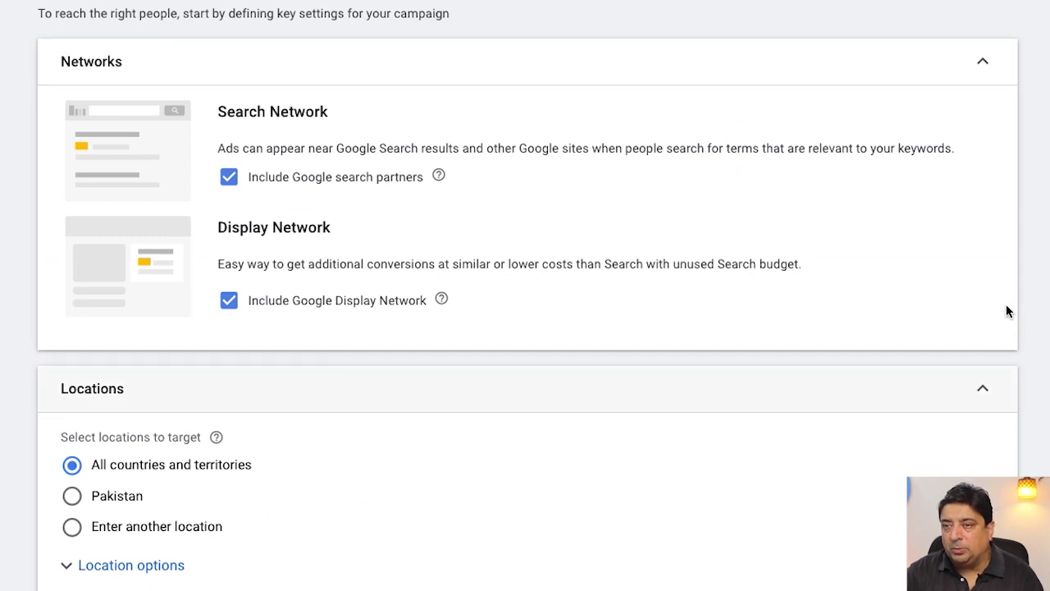
- Switch location targeting from all countries and territories to 'Enter another location'
scroll(1009, 312, "down", 2)
scroll(328, 328, "down", 1)
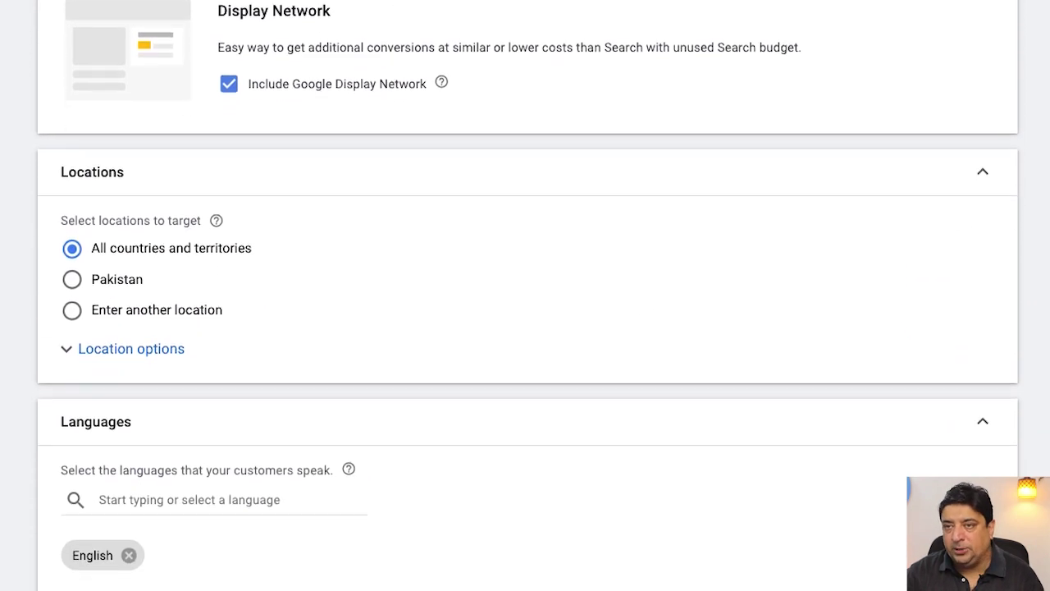
left_click(148, 305)
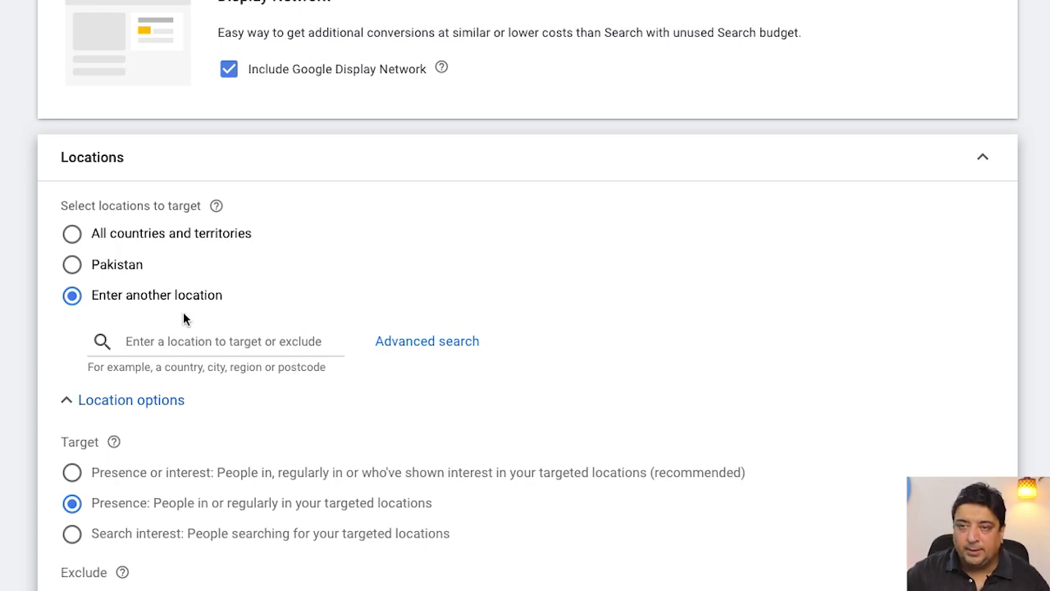
- Search 'nyc' and target New York, New York, United States (city)
left_click(196, 340)
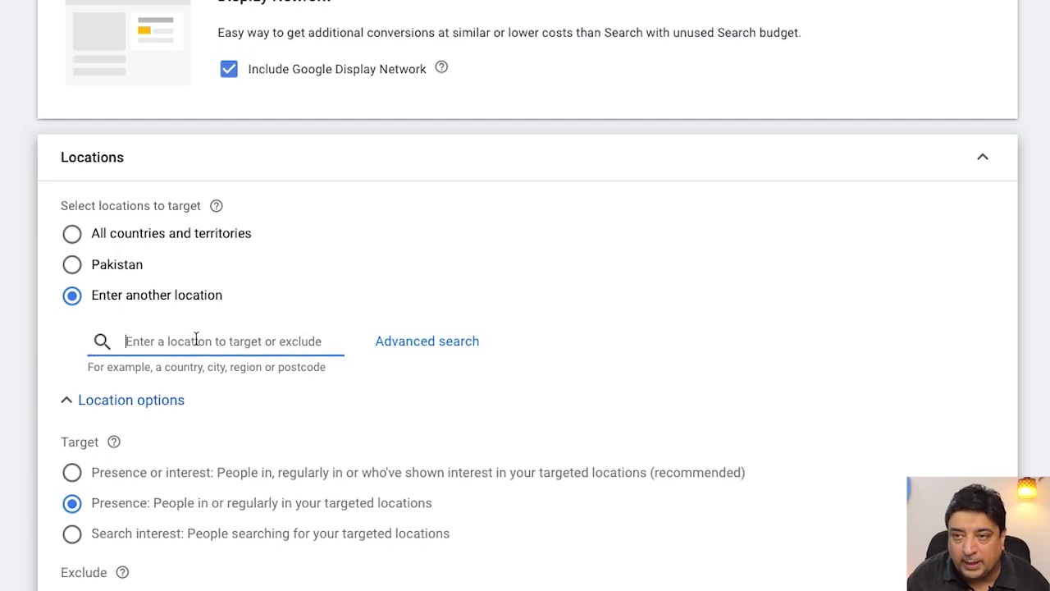
type("nyc")
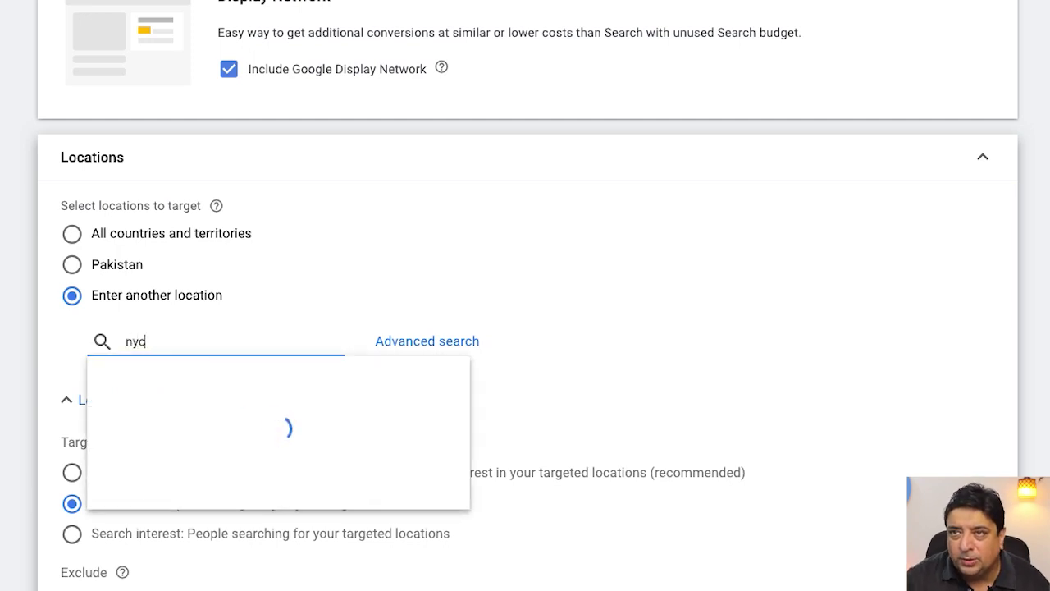
scroll(262, 85, "up", 1)
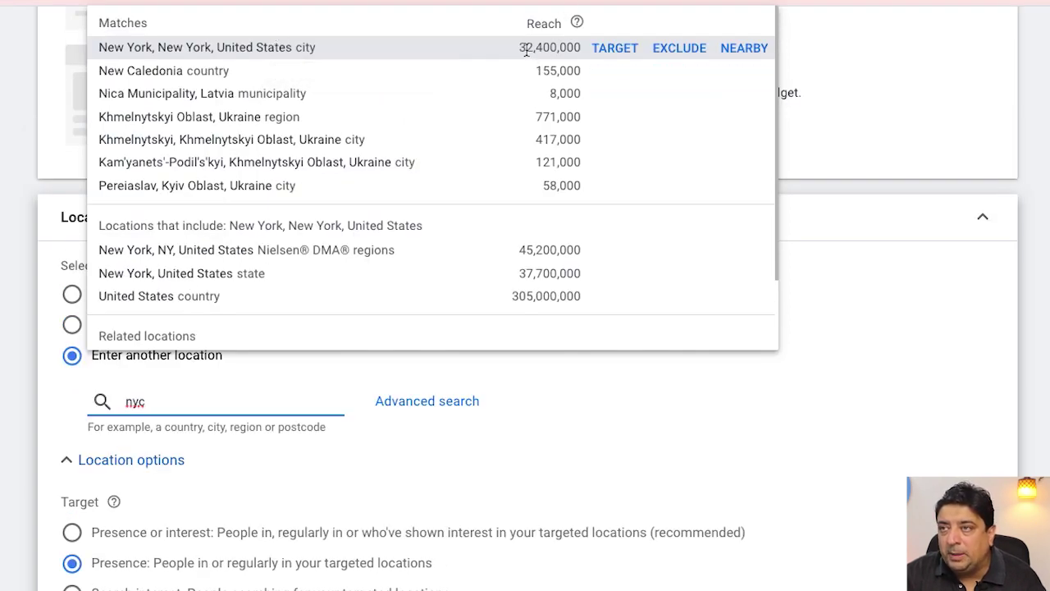
left_click(409, 48)
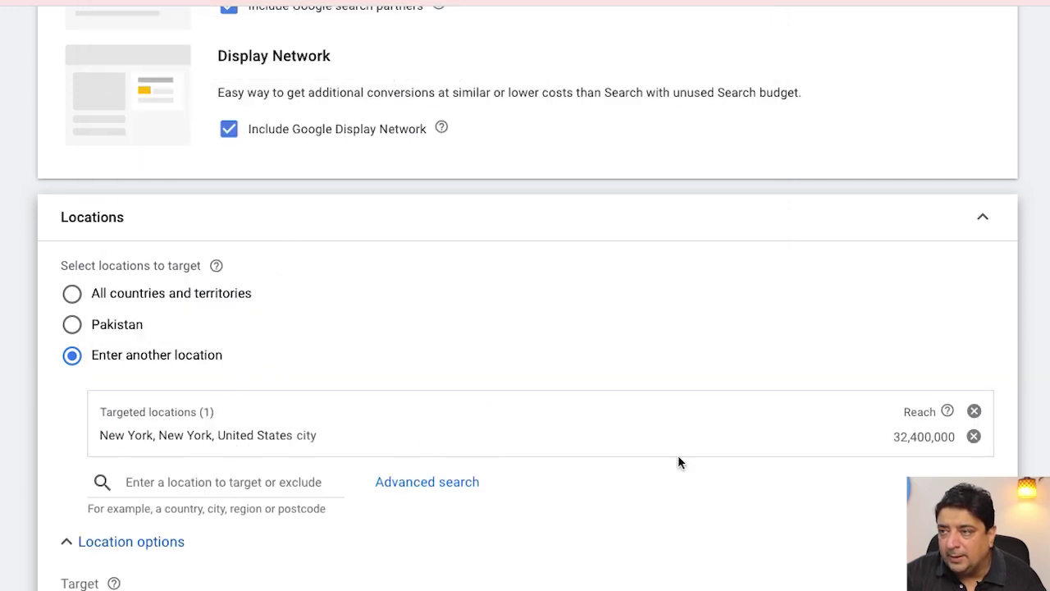
scroll(525, 328, "down", 1)
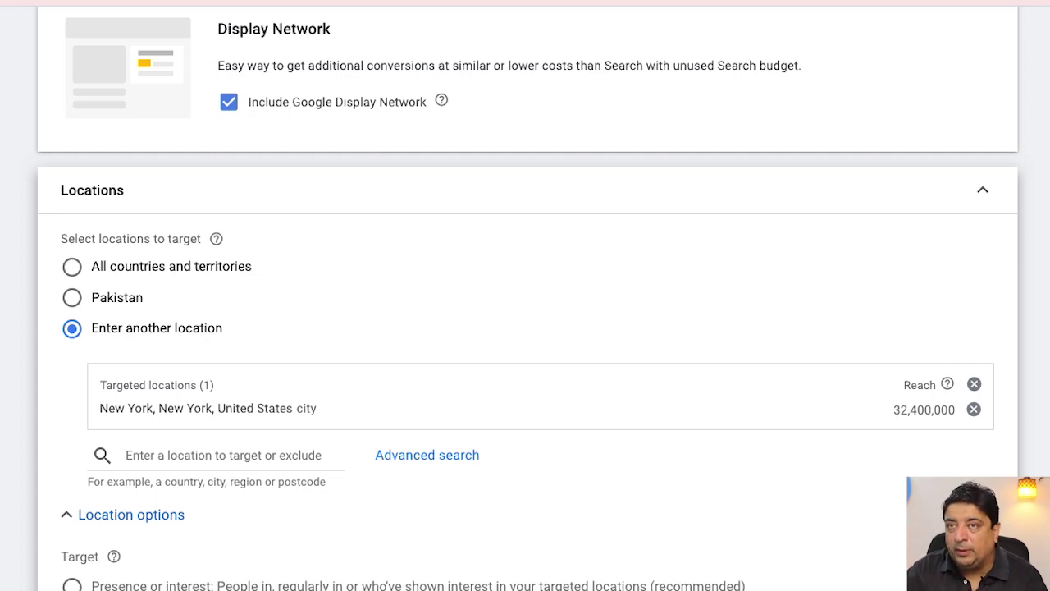
scroll(525, 328, "down", 1)
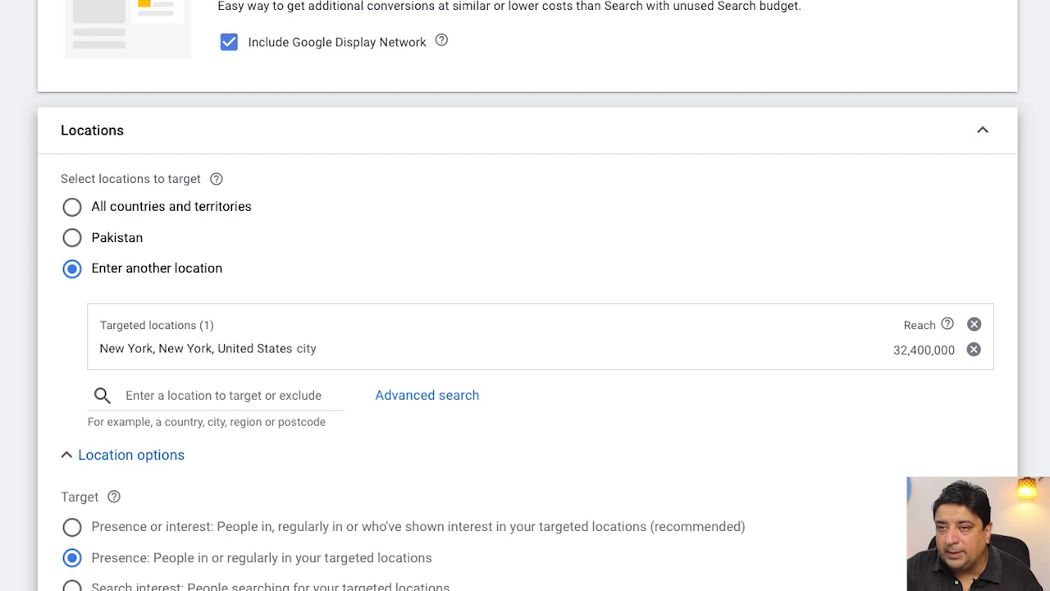
- Expand the Dynamic Search Ads setting, then open the Start and end dates setting for editing
scroll(525, 296, "down", 6)
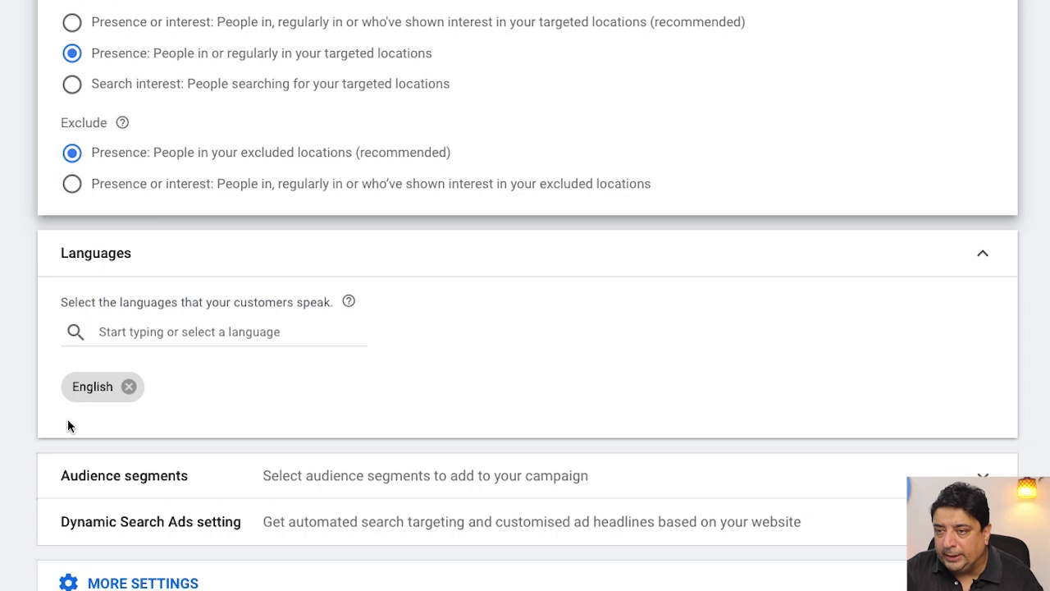
left_click(471, 533)
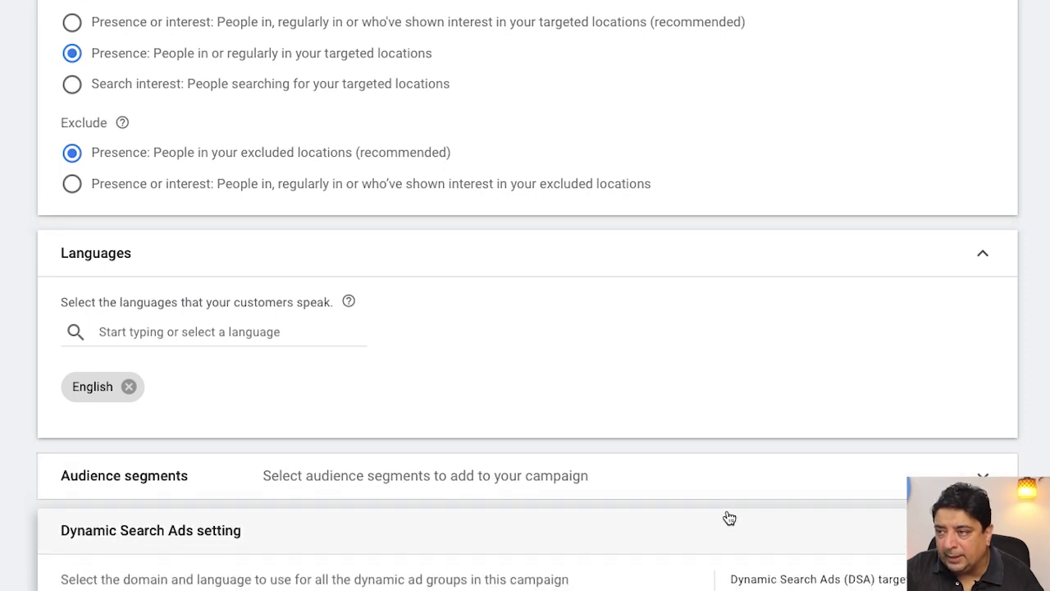
scroll(525, 295, "down", 4)
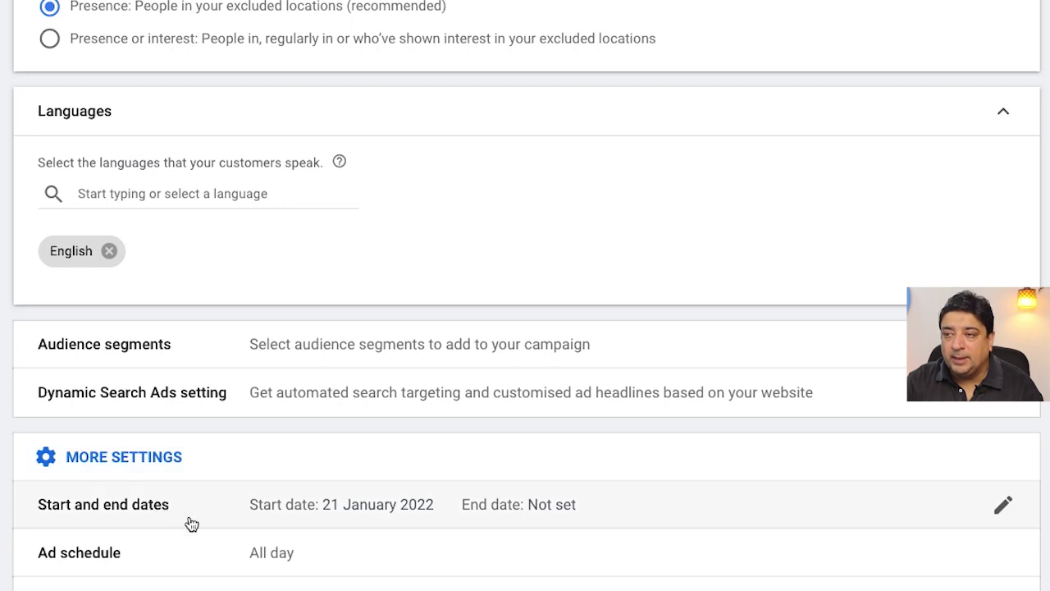
left_click(1006, 508)
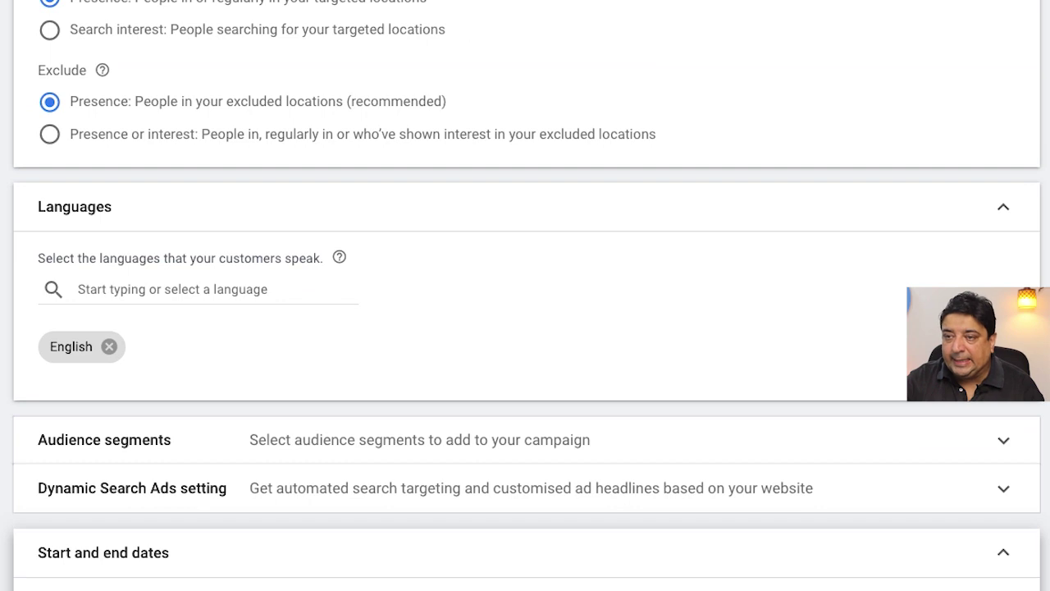
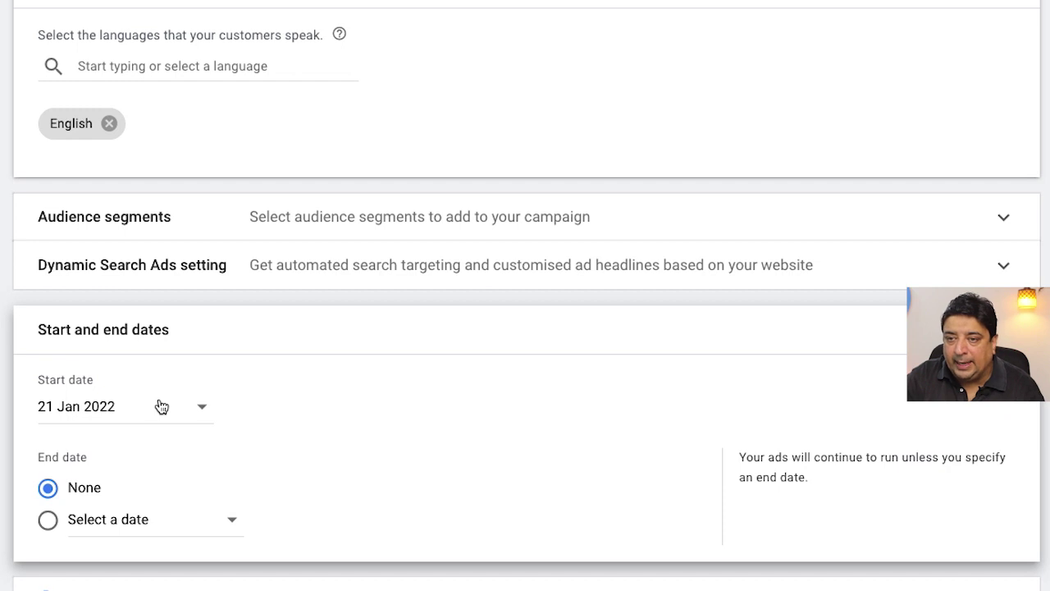
- Give the campaign an end date of the 24th instead of running indefinitely
left_click(66, 527)
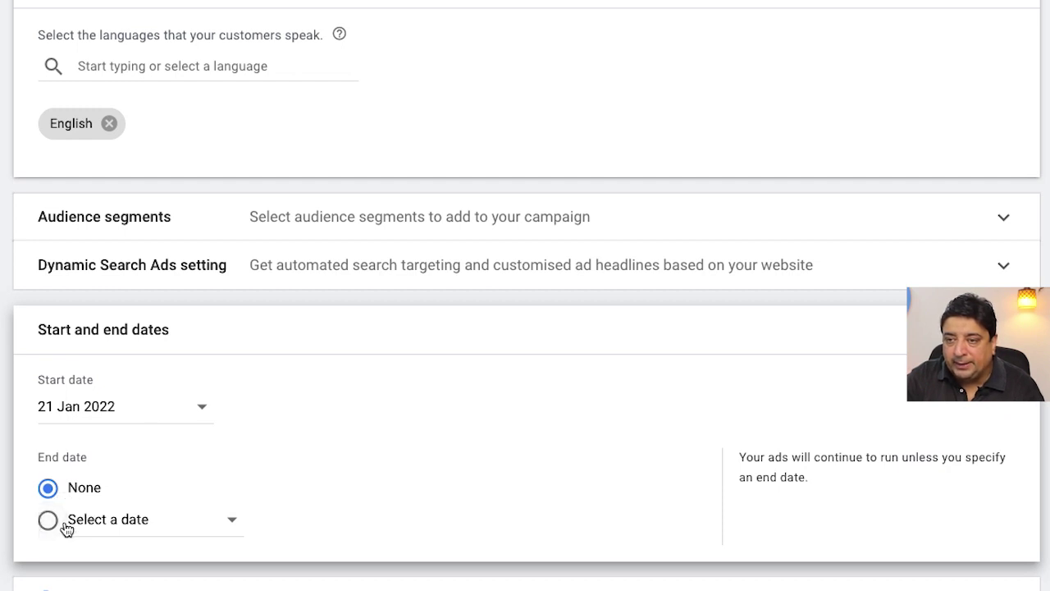
left_click(204, 529)
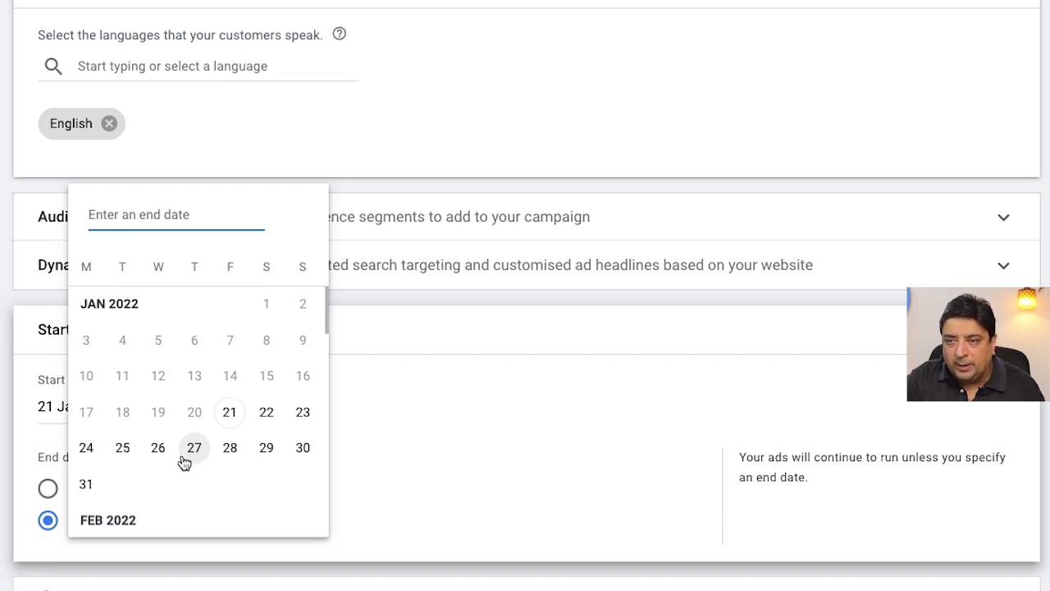
left_click(88, 447)
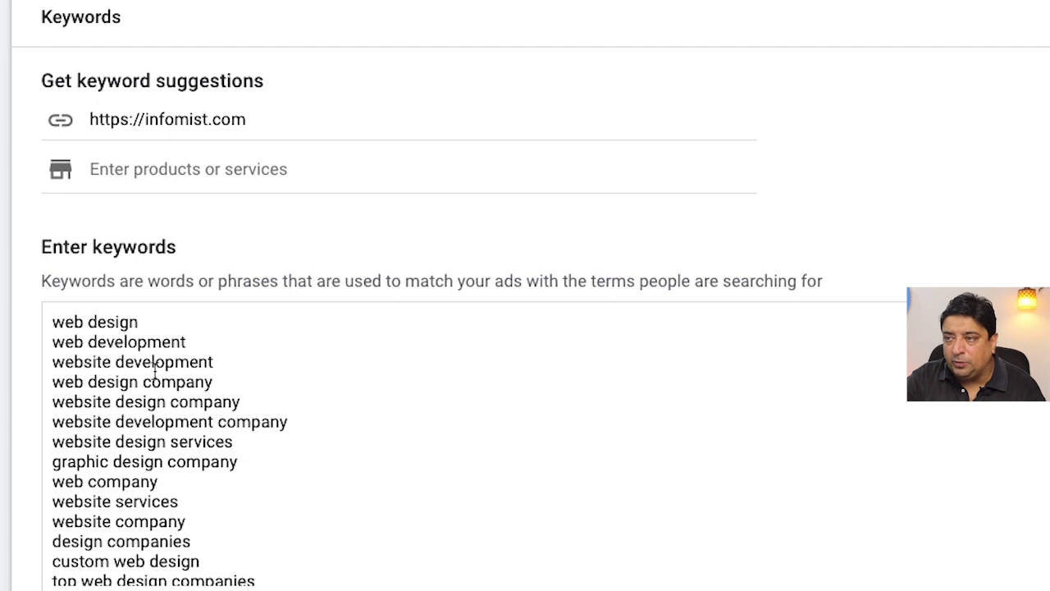
- Delete every keyword after 'design companies', leaving 12 terms from web design onward
scroll(205, 451, "down", 2)
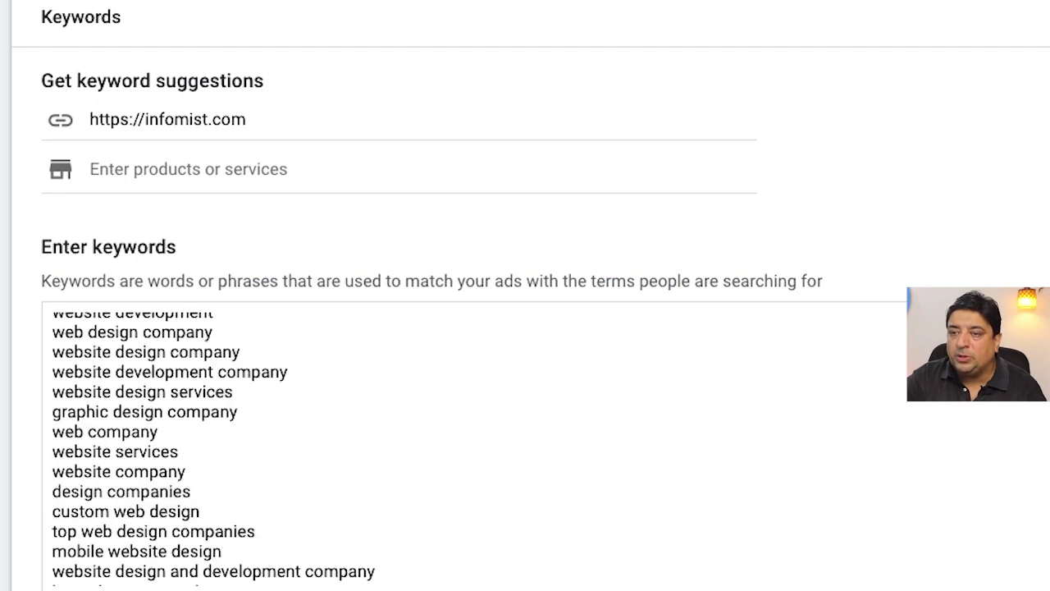
left_click_drag(159, 423, 190, 483)
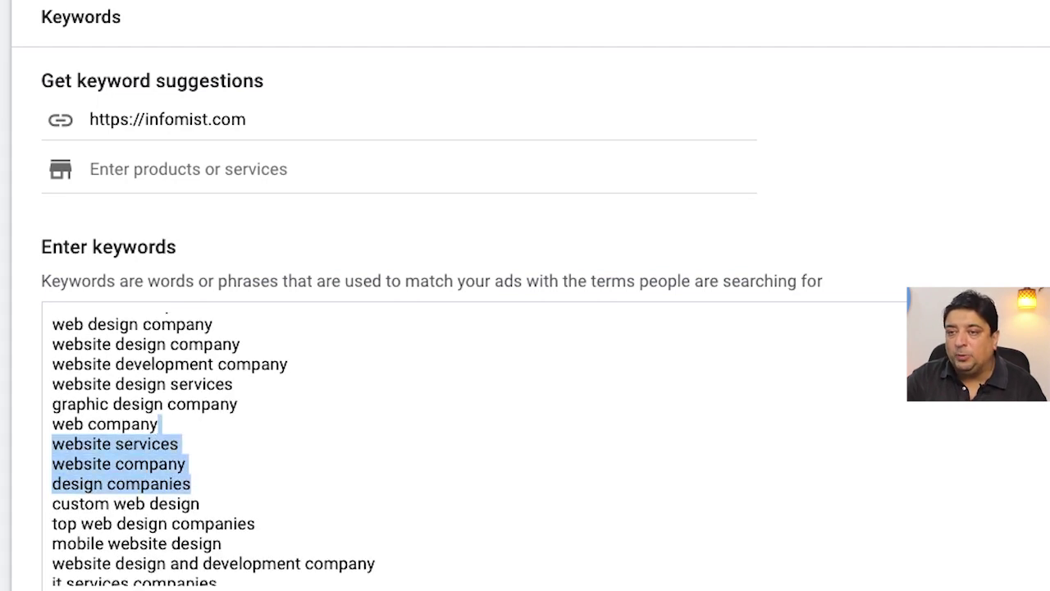
scroll(214, 449, "down", 5)
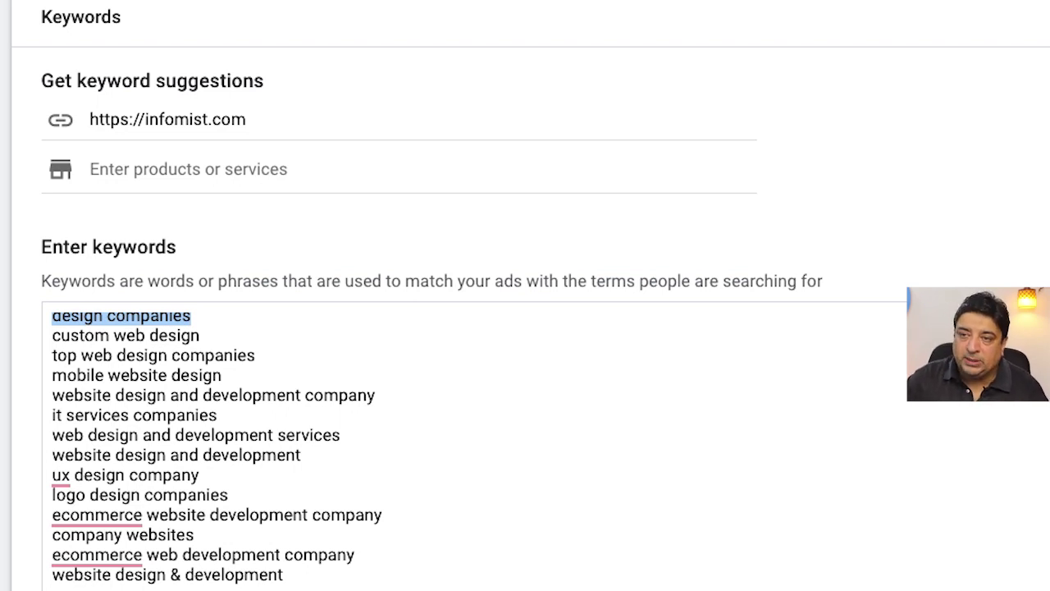
scroll(525, 328, "down", 2)
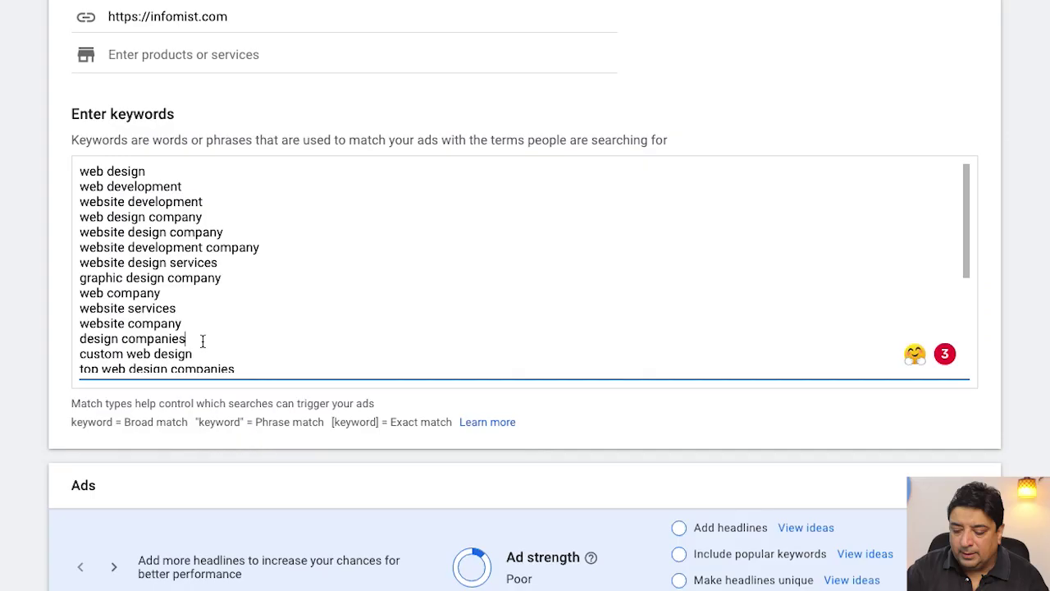
left_click_drag(212, 400, 230, 590)
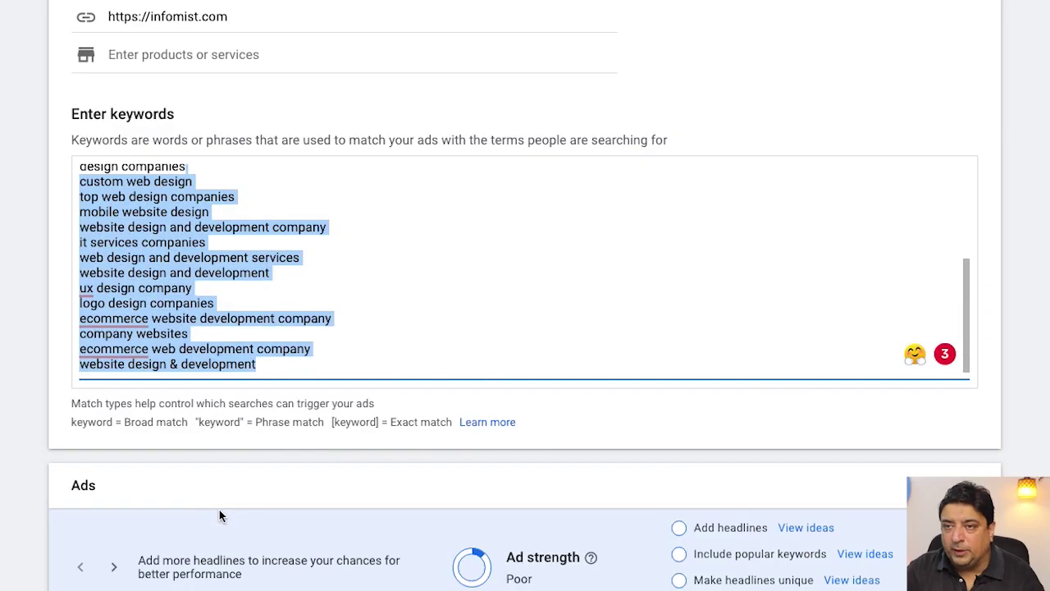
key("BackSpace")
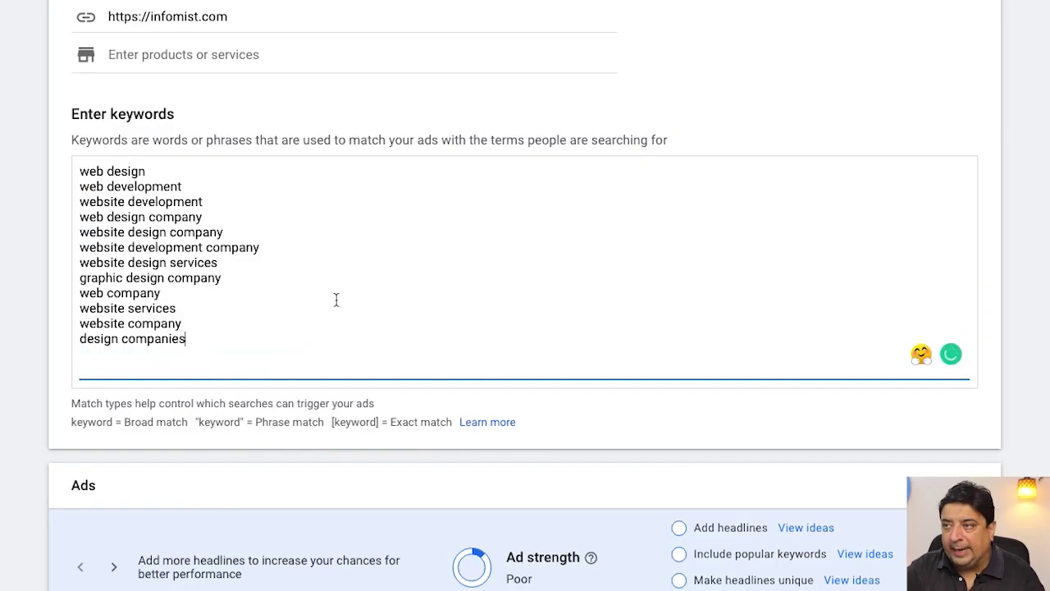
scroll(795, 284, "down", 3)
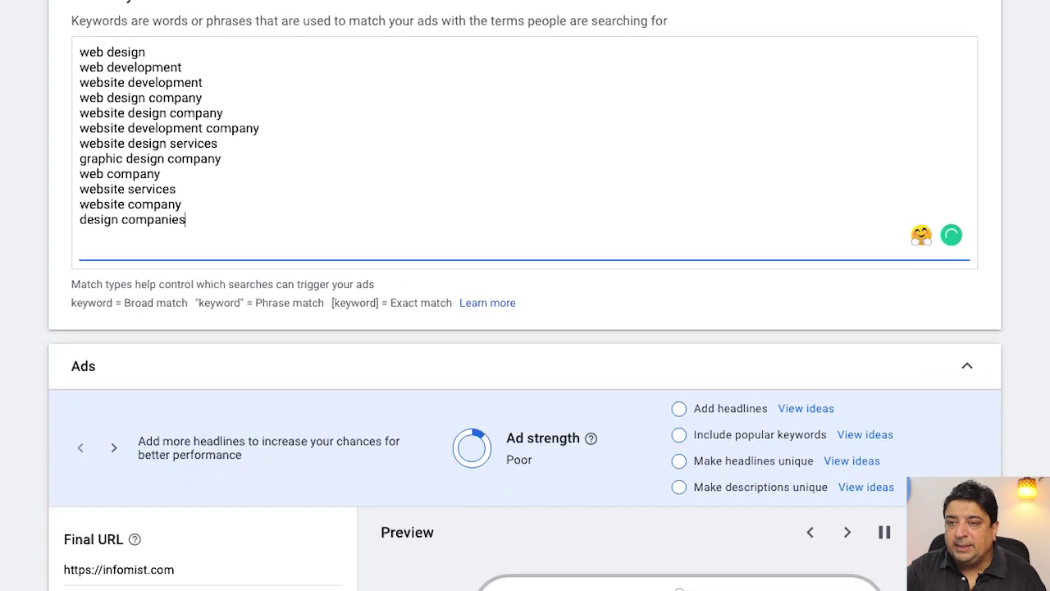
- Start a sixth headline, trimming the overlong draft back to 'Need a website?'
scroll(525, 293, "down", 2)
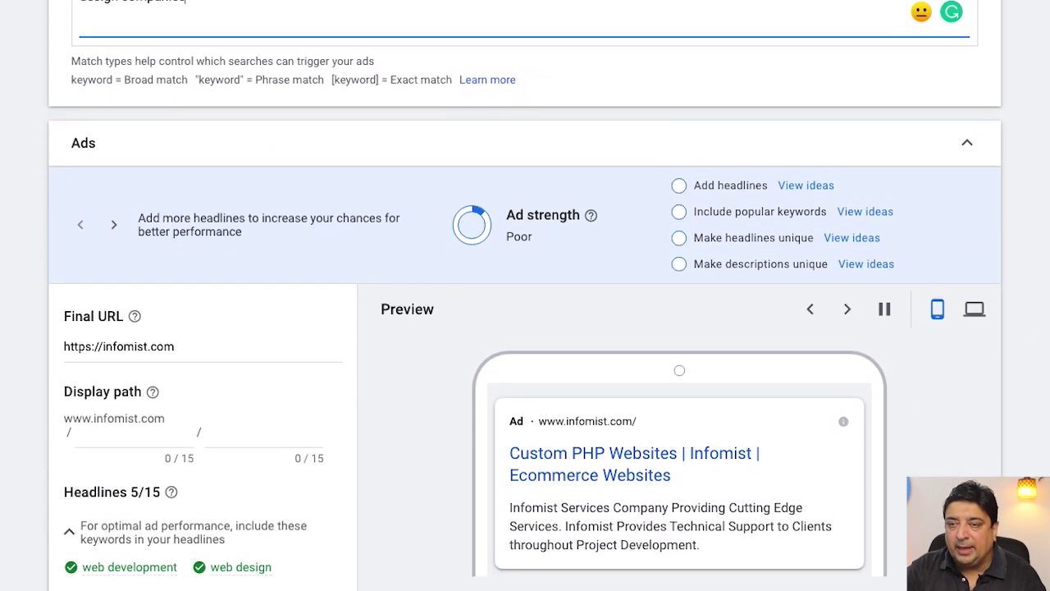
scroll(1047, 293, "down", 3)
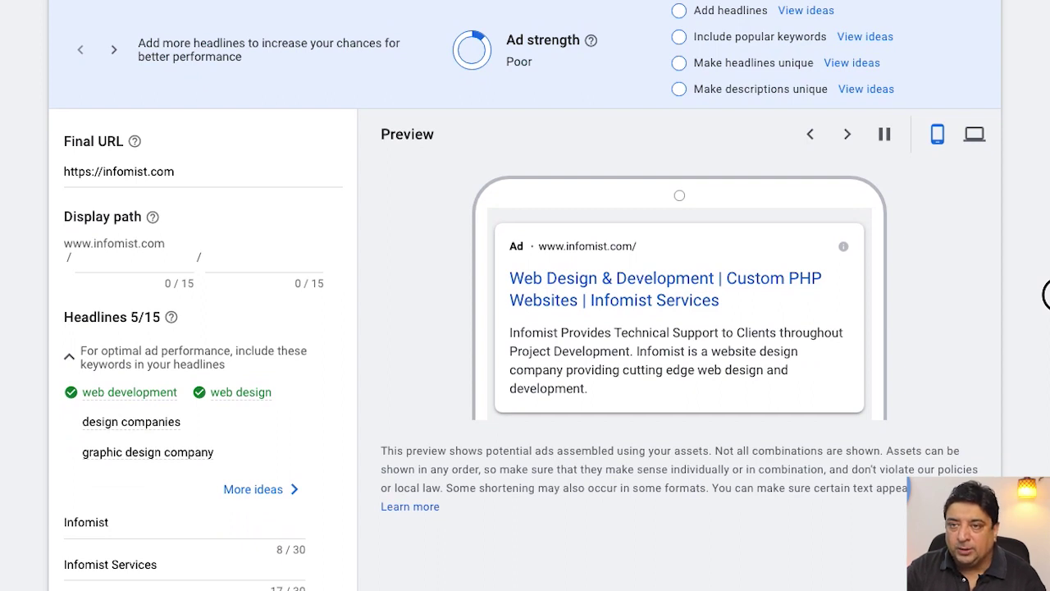
scroll(1046, 295, "down", 1)
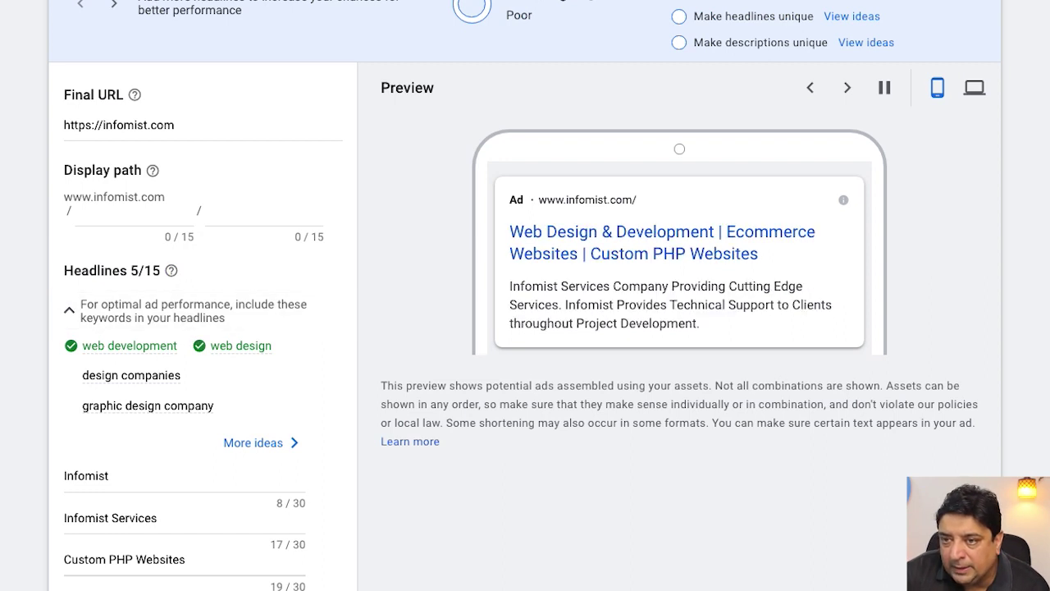
scroll(161, 413, "down", 5)
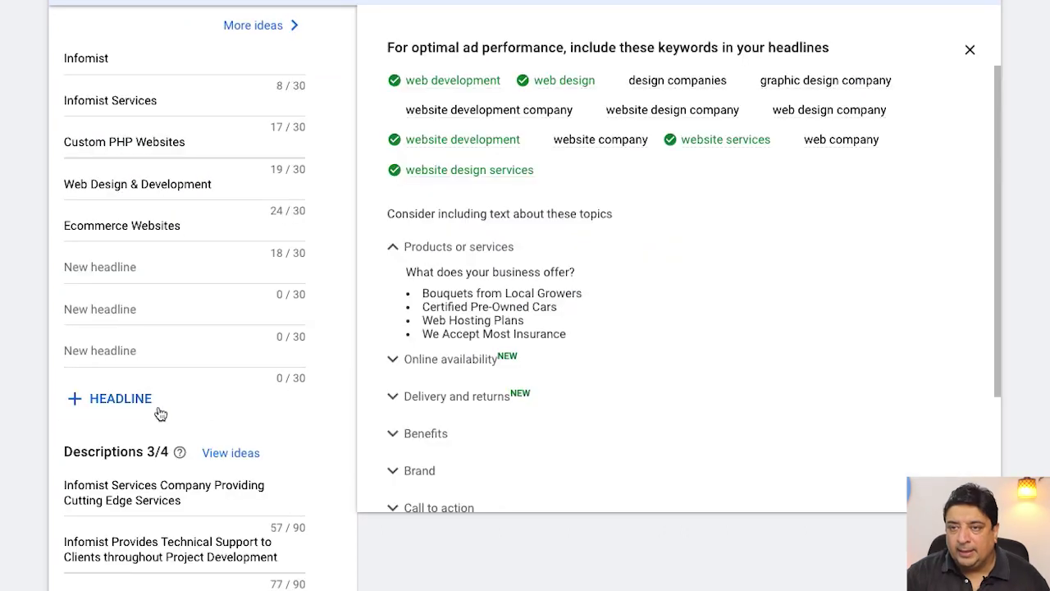
left_click(98, 266)
type("Ne")
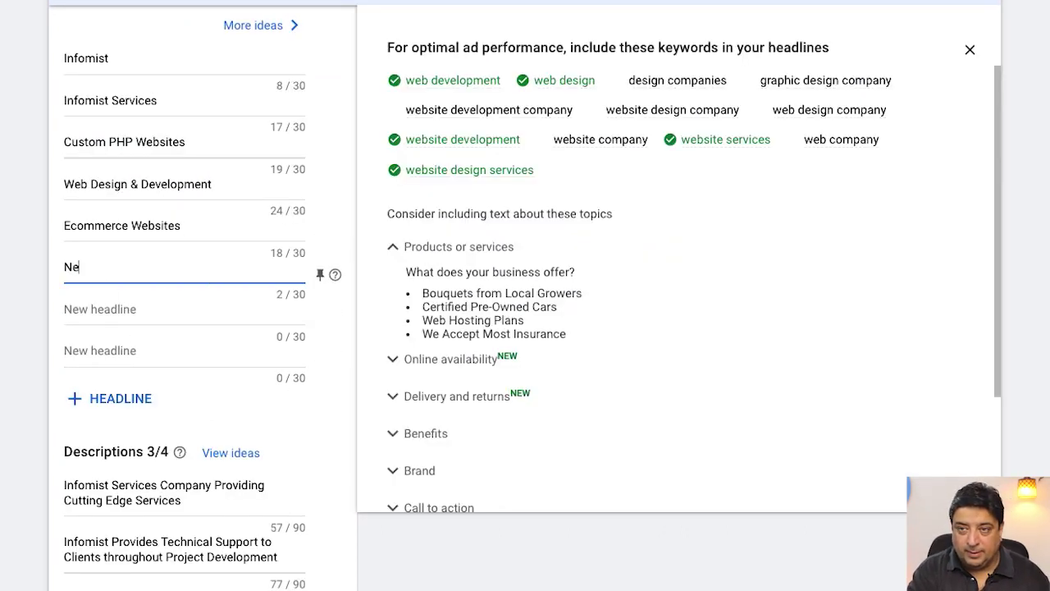
type("ed a website? Look no furtther")
key("BackSpace")
key("BackSpace")
key("BackSpace")
key("BackSpace")
key("BackSpace")
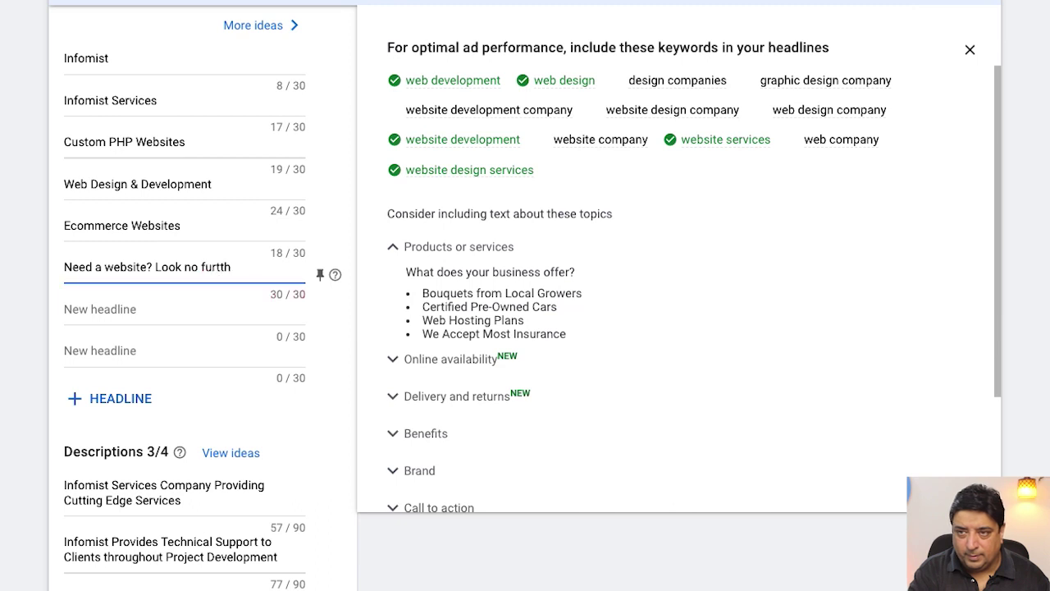
key("BackSpace")
key("BackSpace")
key("BackSpace")
key("BackSpace")
key("BackSpace")
key("BackSpace")
key("BackSpace")
key("BackSpace")
key("BackSpace")
key("BackSpace")
key("BackSpace")
key("BackSpace")
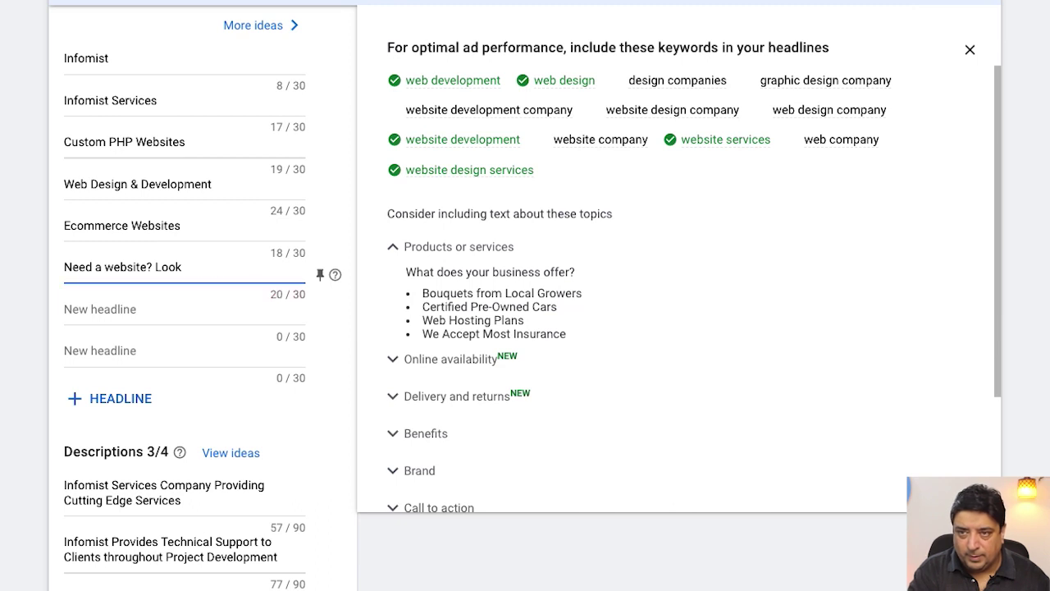
- Complete the headline as 'Need a website? You'r lucky', correcting the typo
type("Yoi'")
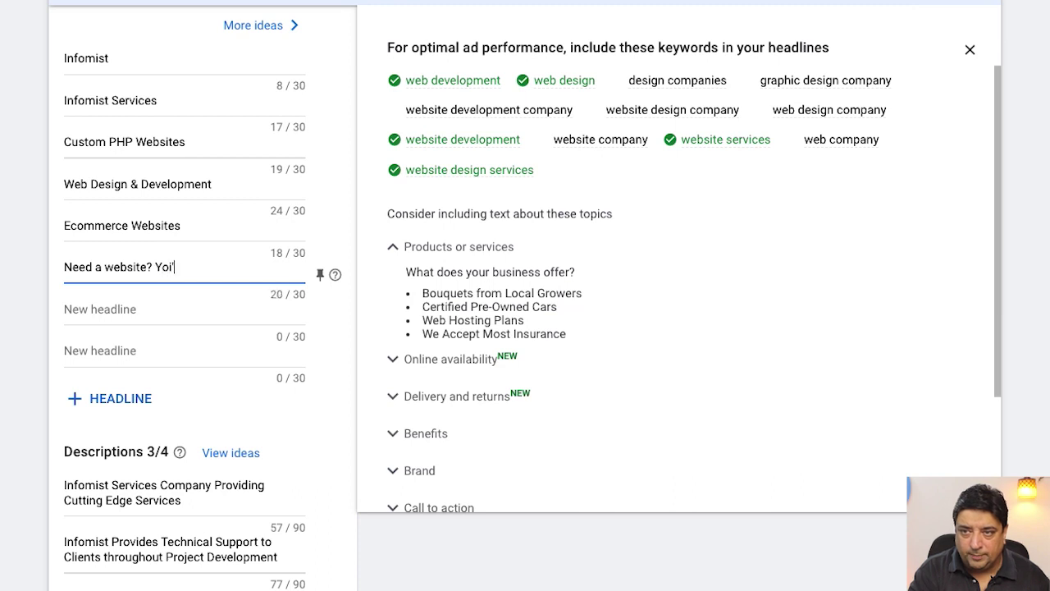
type("r lucky")
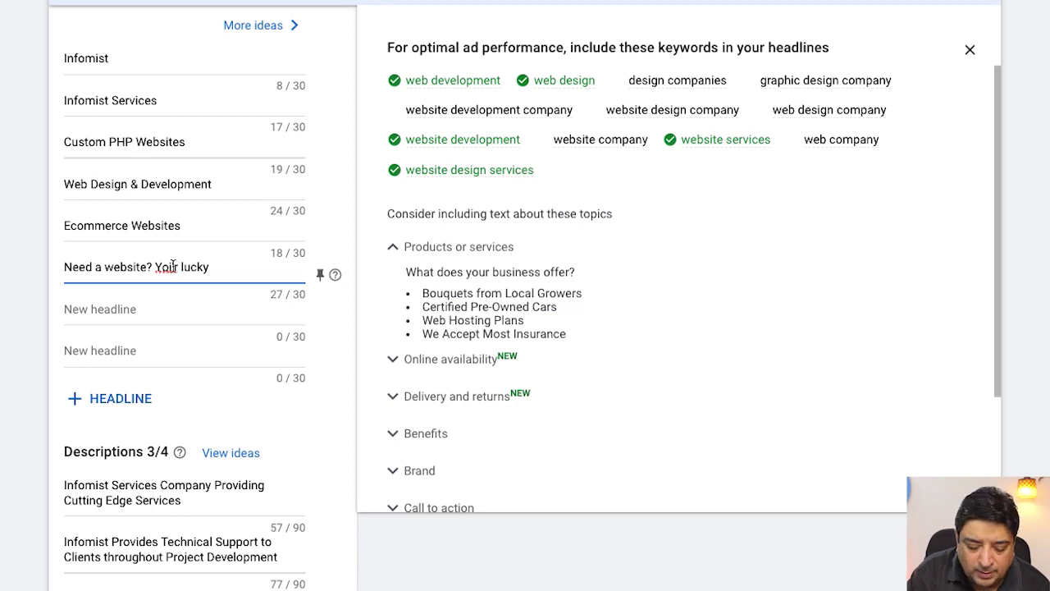
left_click(174, 267)
key("BackSpace")
key("BackSpace")
type("u")
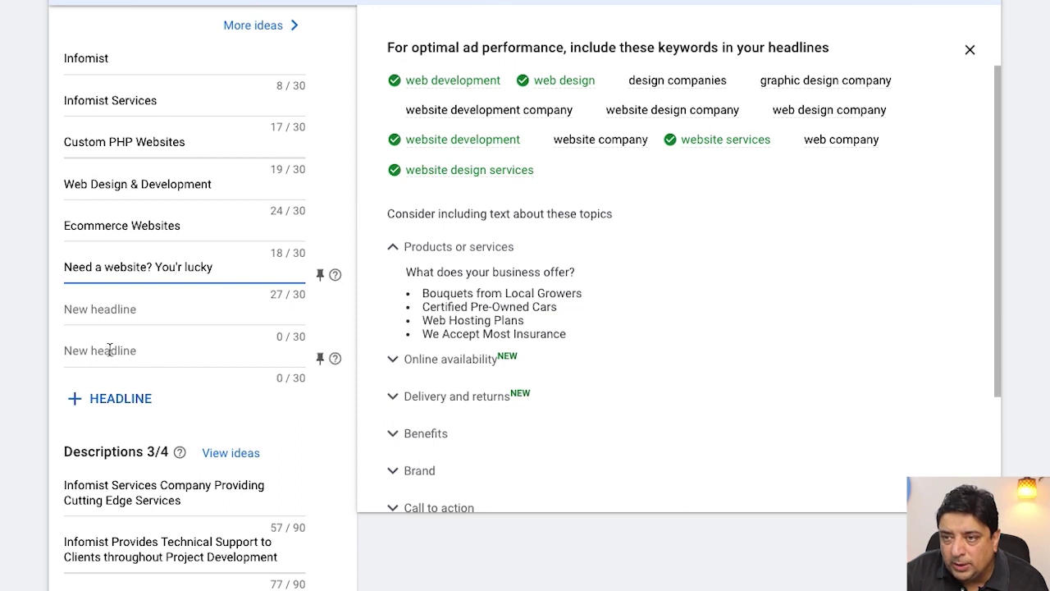
scroll(207, 286, "down", 3)
left_click(206, 286)
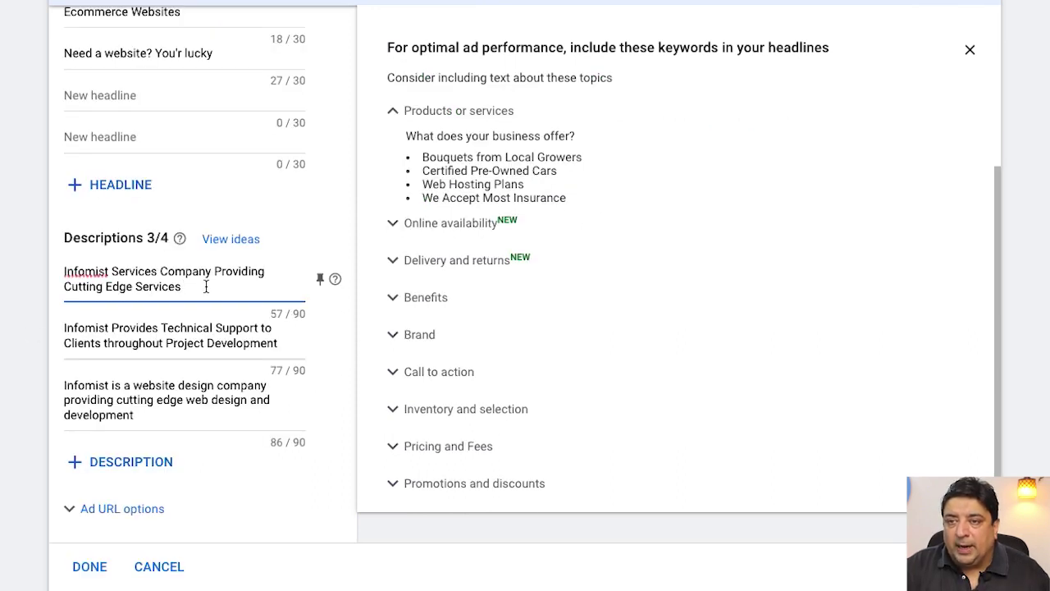
- Insert 'web development' before 'Services' in the first ad description
left_click_drag(206, 286, 75, 264)
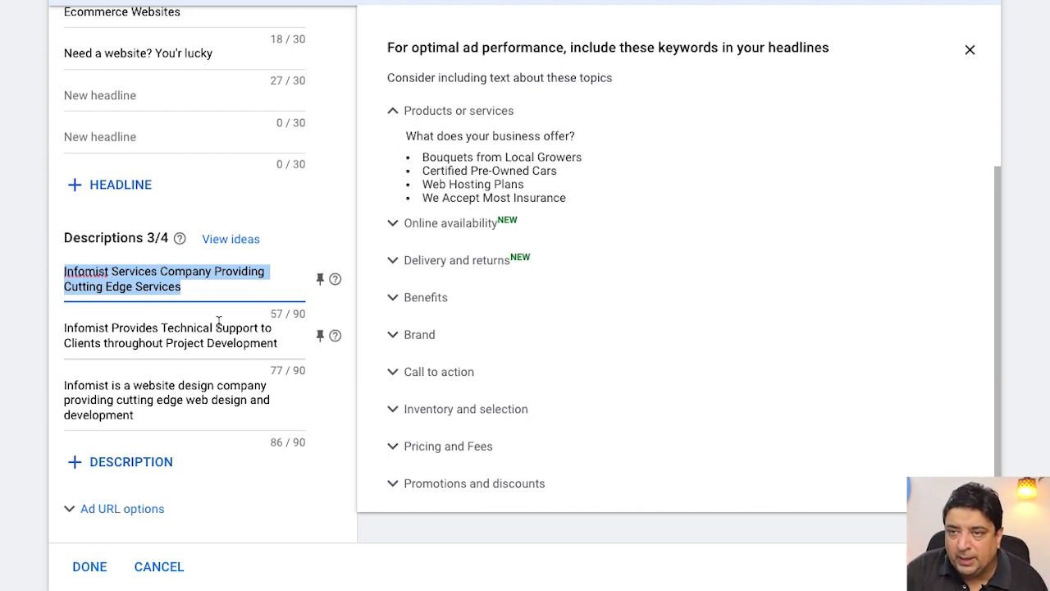
left_click(23, 318)
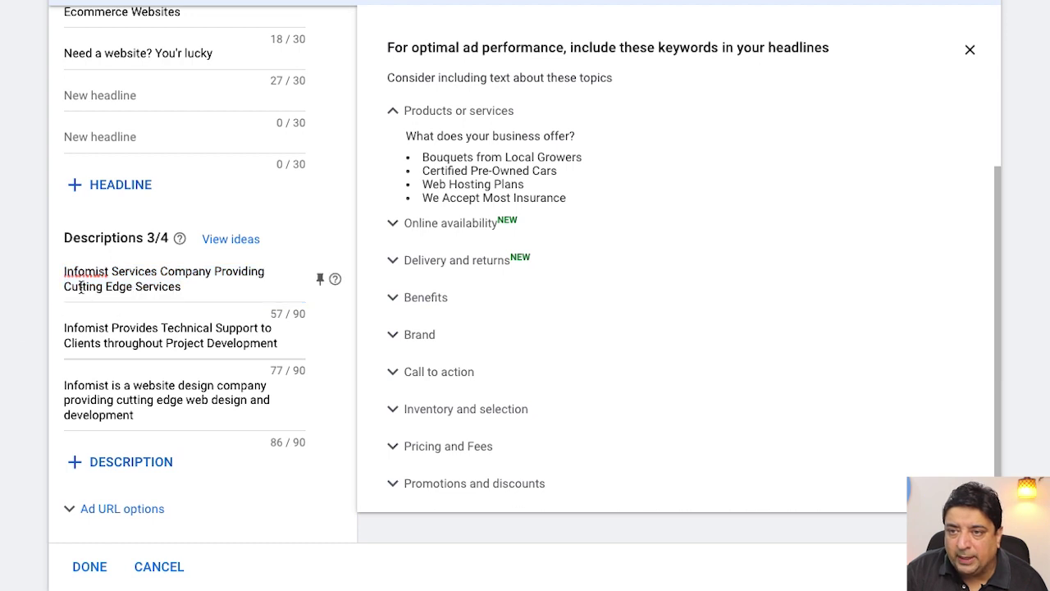
left_click(137, 286)
type("web devel;op")
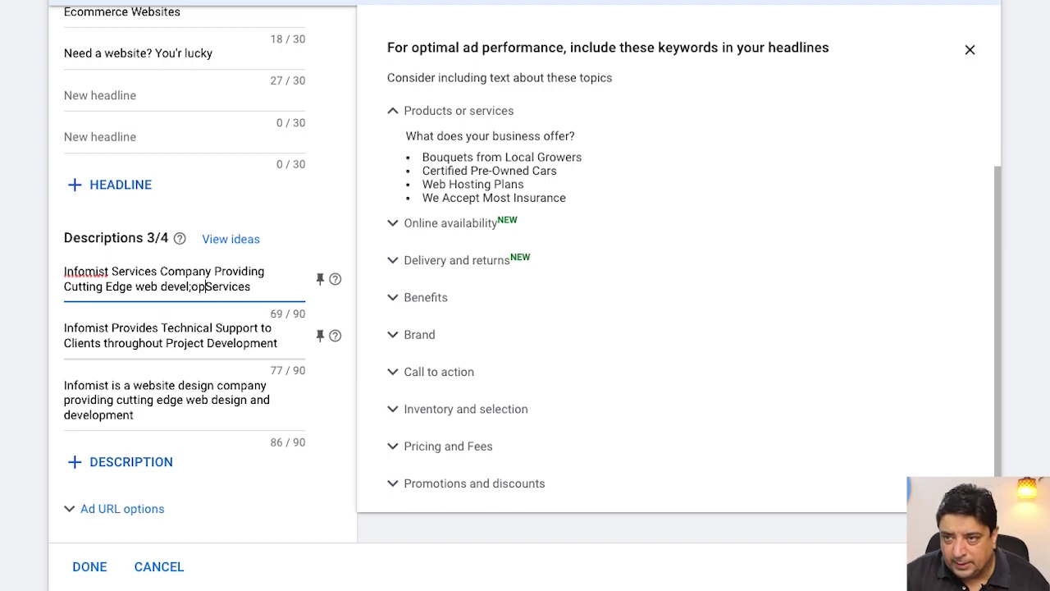
type("ment")
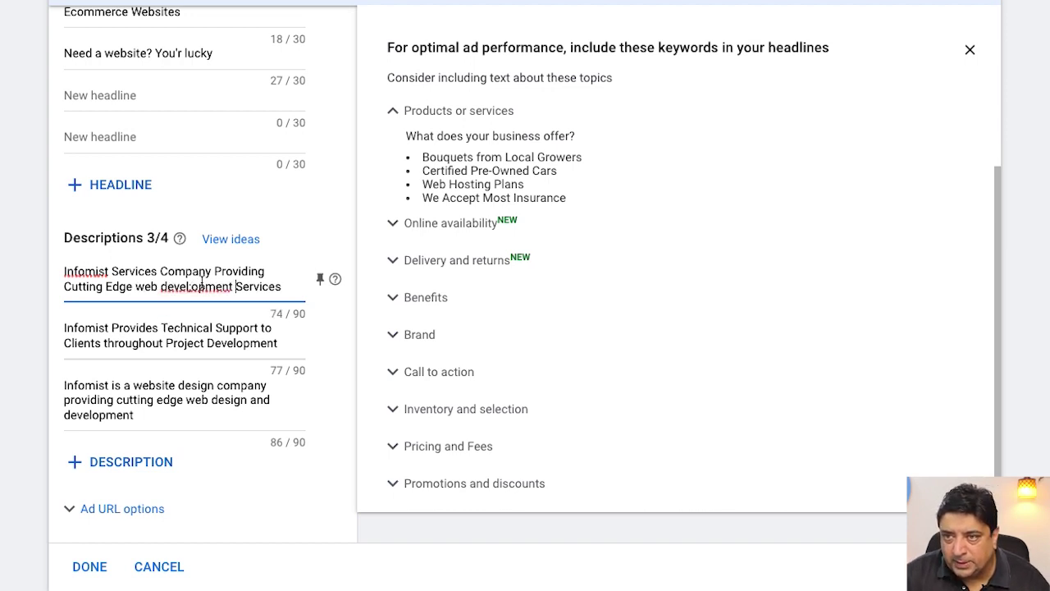
- Remove the stray semicolon from the misspelled 'development' in the first description
right_click(195, 289)
key("Escape")
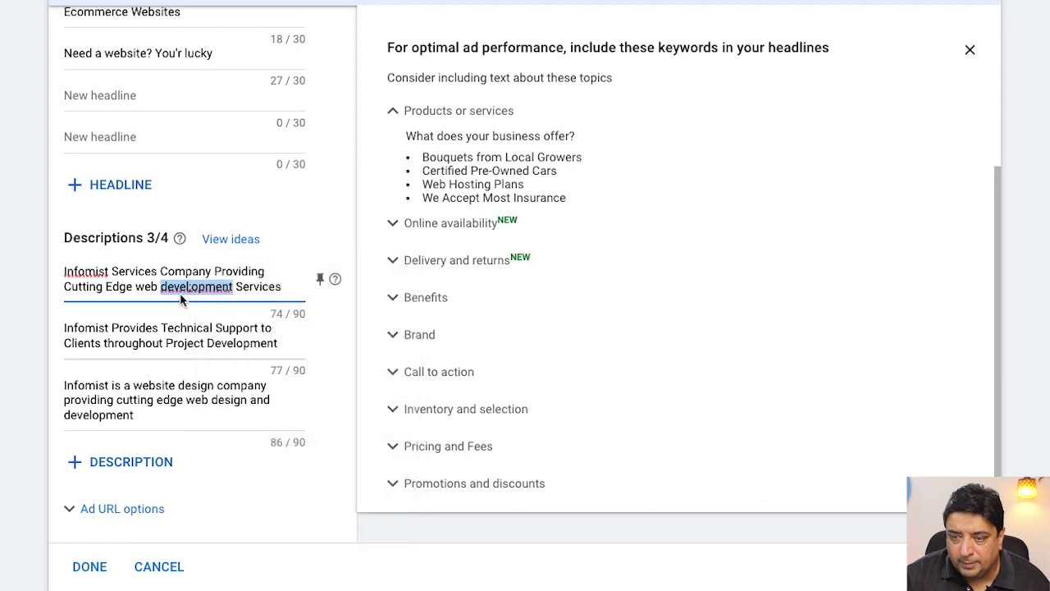
left_click(189, 287)
key("BackSpace")
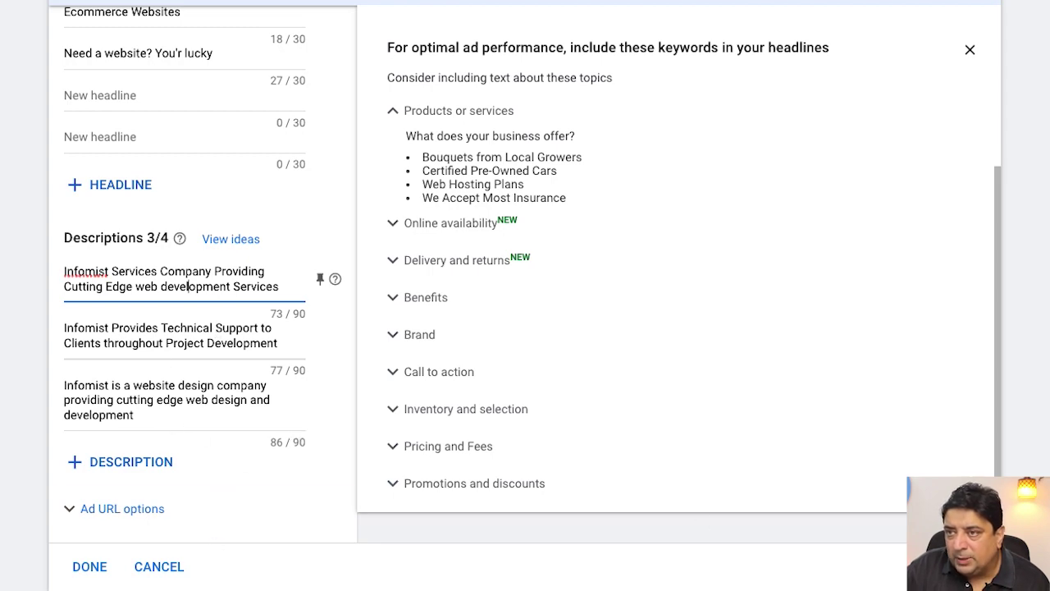
scroll(525, 295, "up", 10)
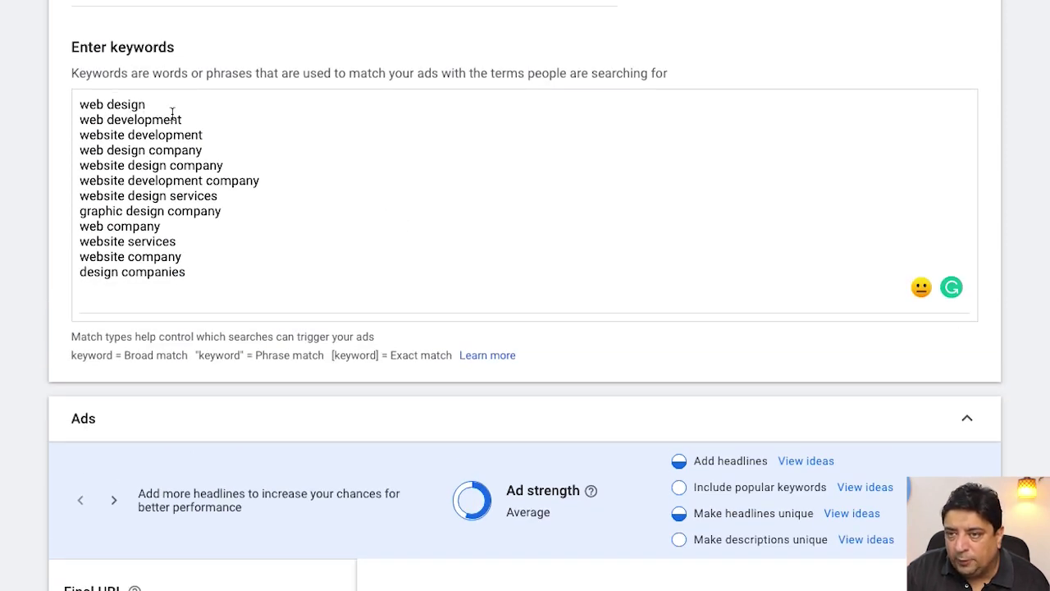
- Make 'web development' an exact-match keyword by wrapping it in square brackets
left_click_drag(72, 358, 317, 379)
left_click(315, 377)
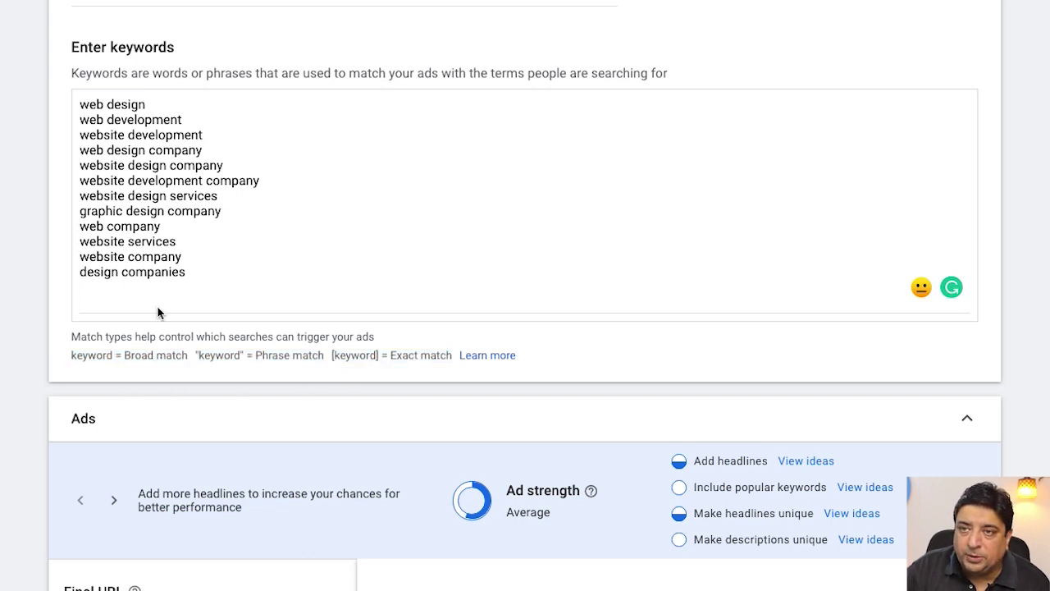
left_click(92, 103)
left_click_drag(92, 104, 173, 102)
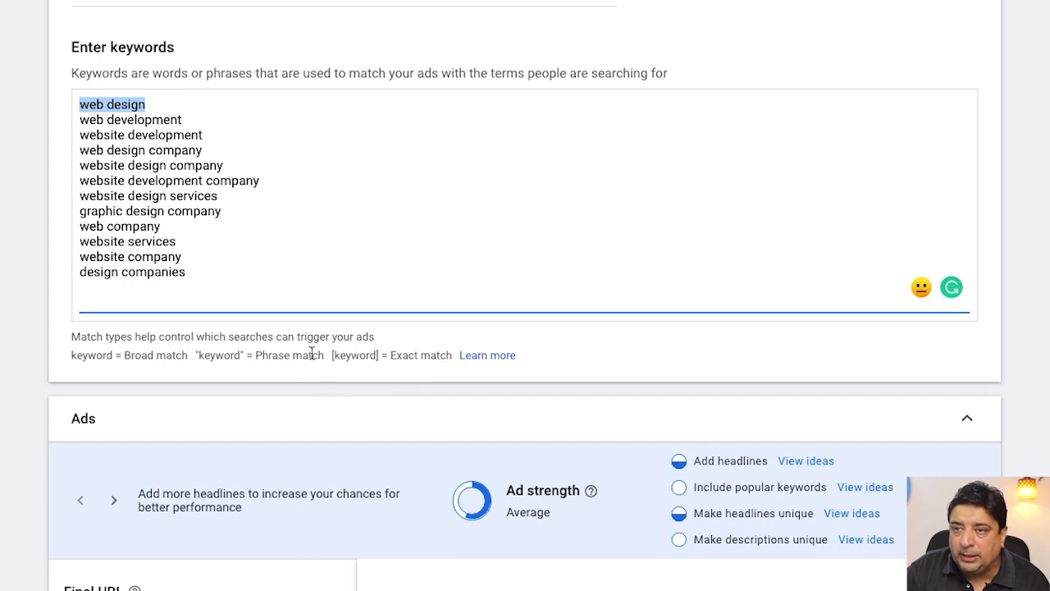
left_click(78, 121)
left_click(78, 122)
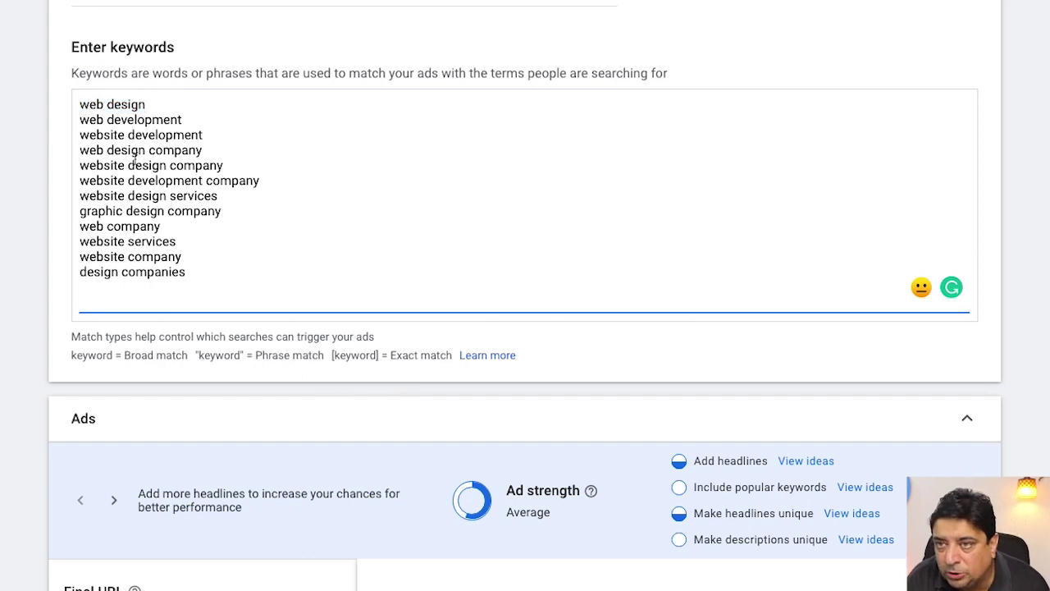
type("[")
key("BackSpace")
type("[")
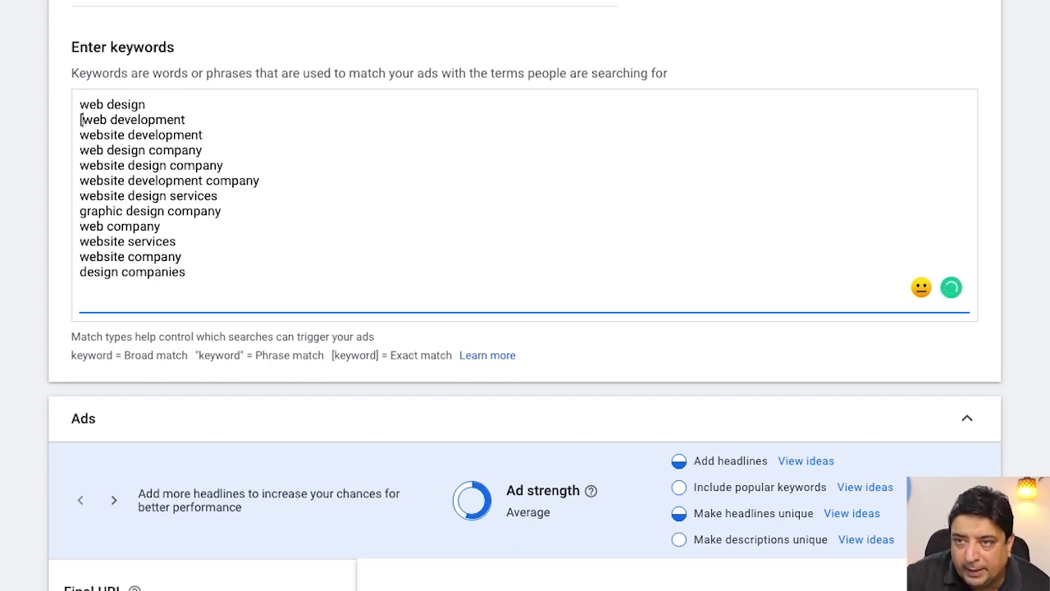
key("End")
type("]")
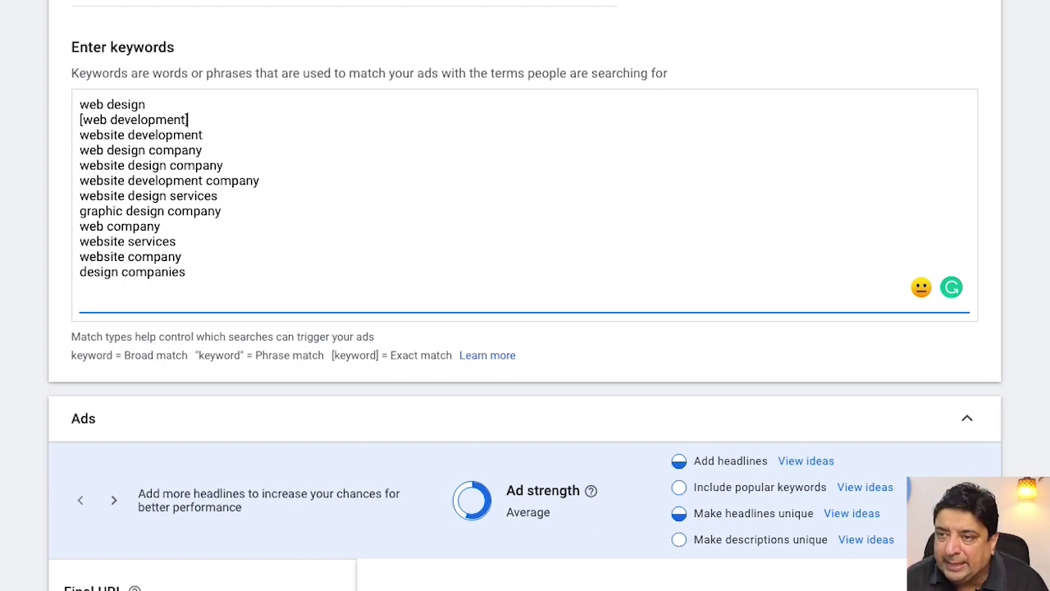
- Make 'website development' a phrase-match keyword with double quotes
key("Down")
key("Home")
type("\"")
key("End")
type("\"")
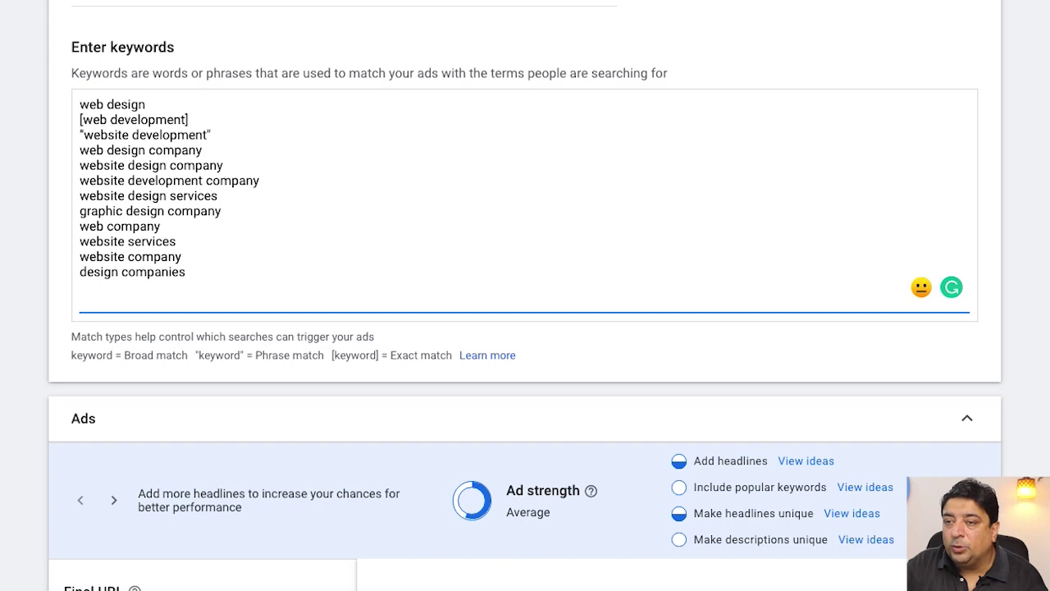
scroll(525, 295, "down", 8)
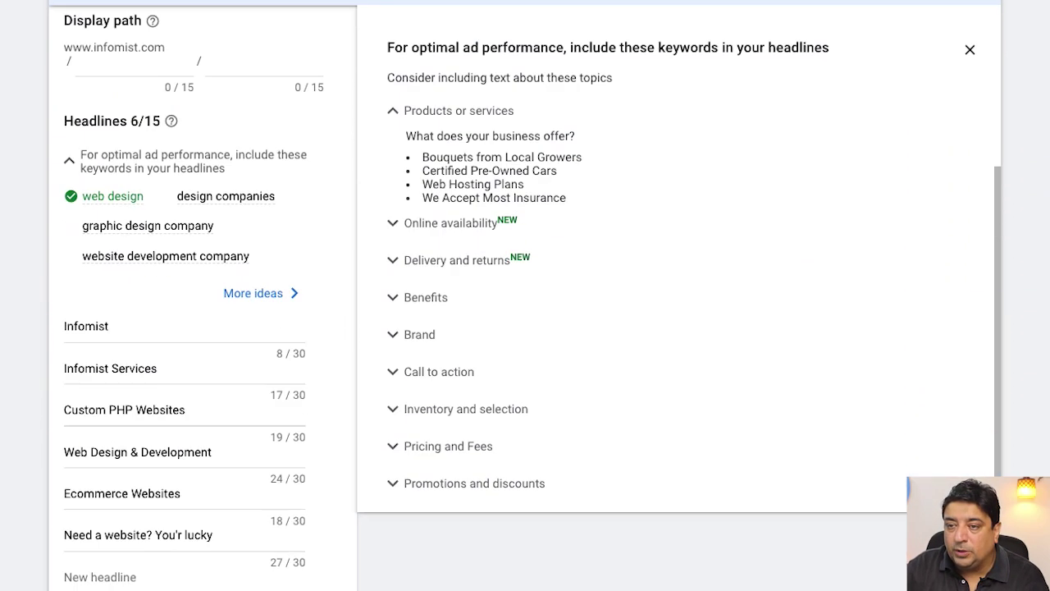
- Scroll through the ad extensions, highlighting the note about required sitelink extensions
scroll(525, 329, "down", 7)
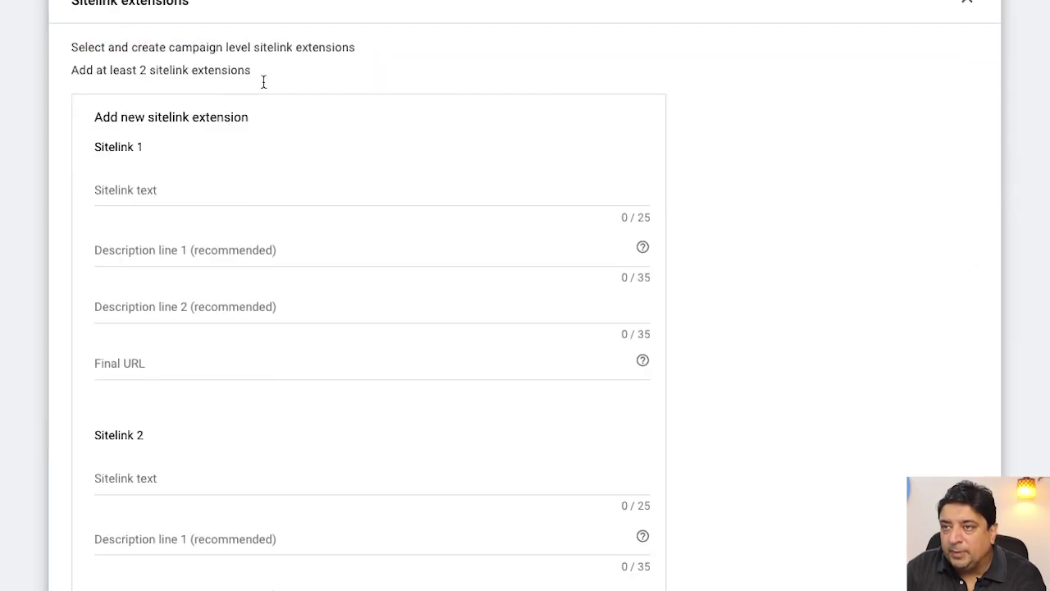
left_click_drag(452, 77, 524, 77)
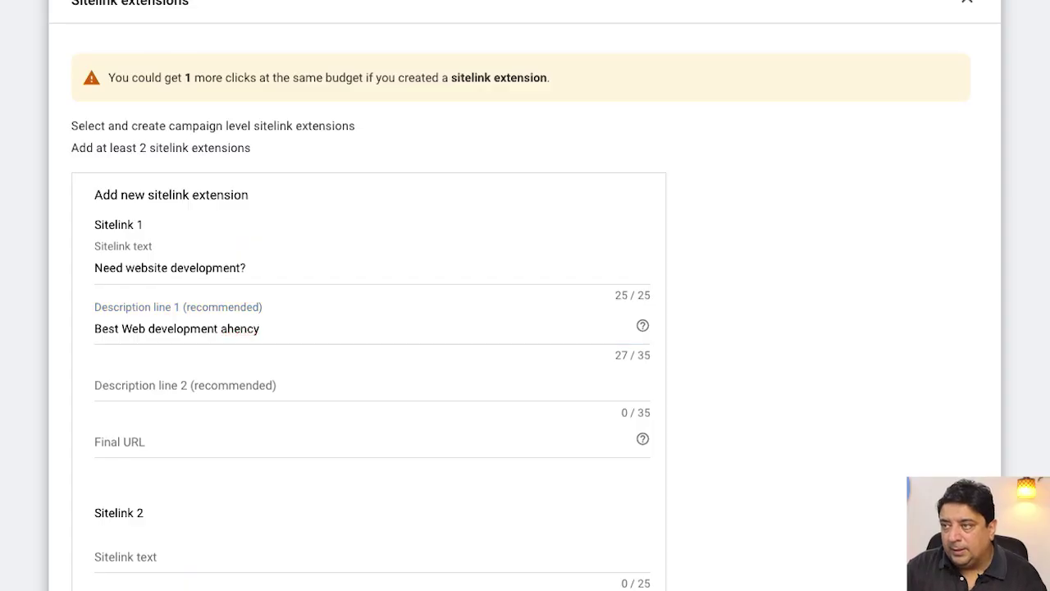
scroll(95, 295, "down", 15)
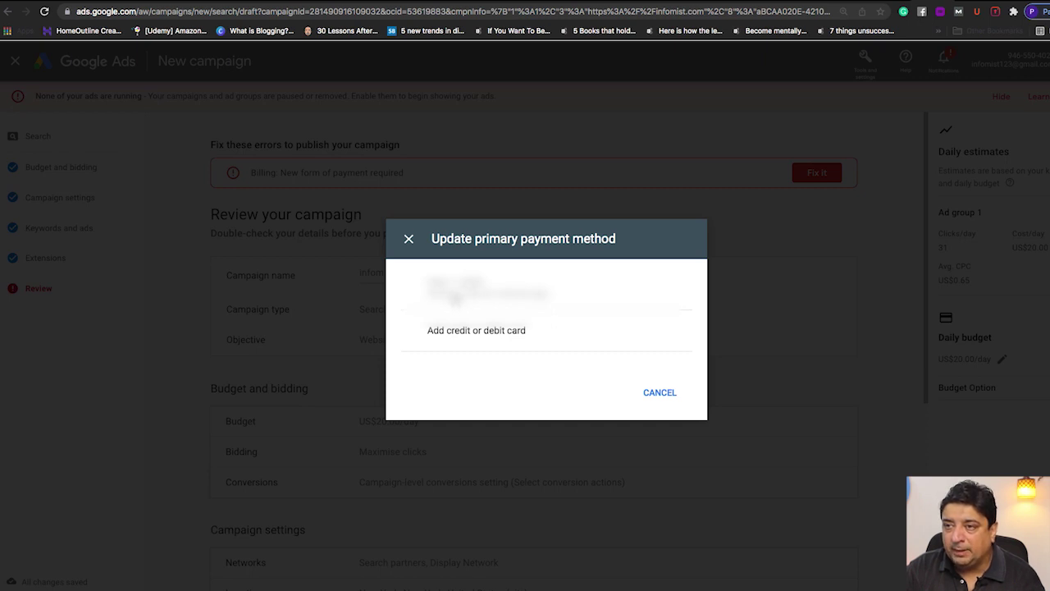
- Add a new credit or debit card as the payment method, entering the card number
left_click(465, 332)
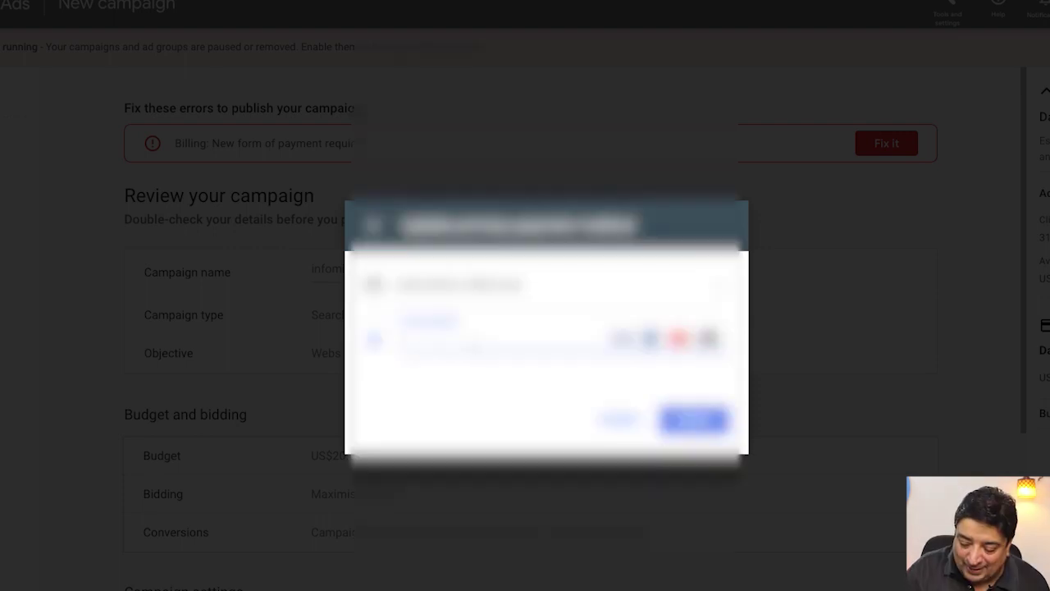
type("4242")
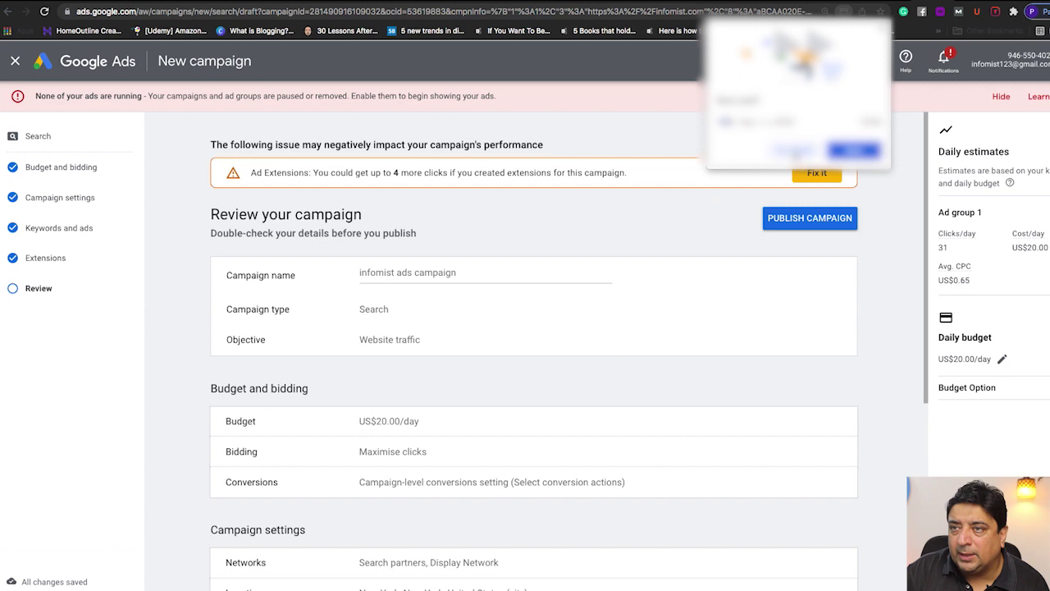
- Dismiss the popup and publish the infomist ads campaign from the review page
left_click(792, 150)
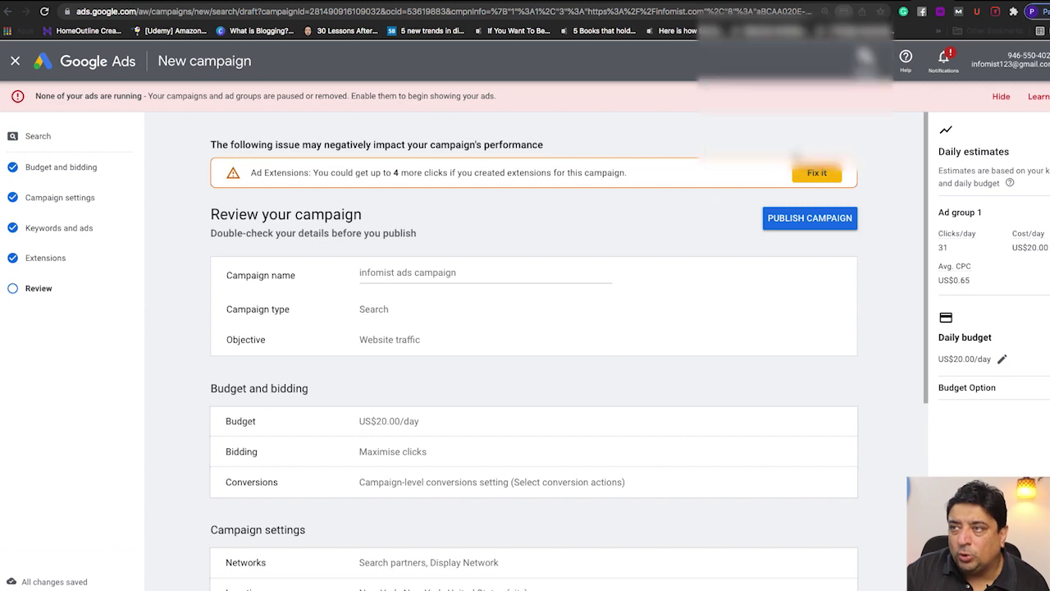
left_click_drag(925, 218, 925, 476)
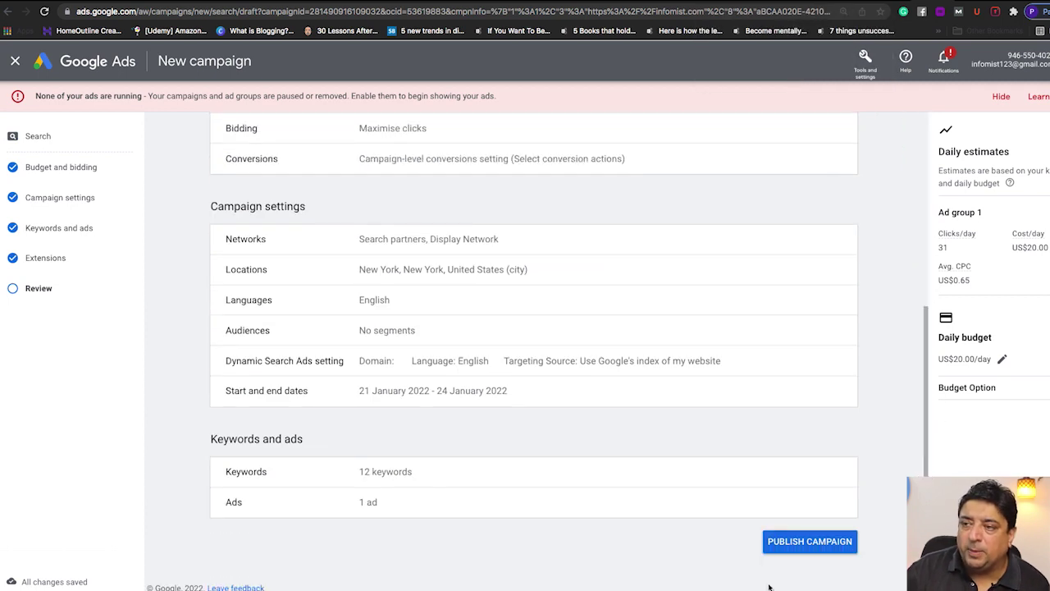
left_click(796, 546)
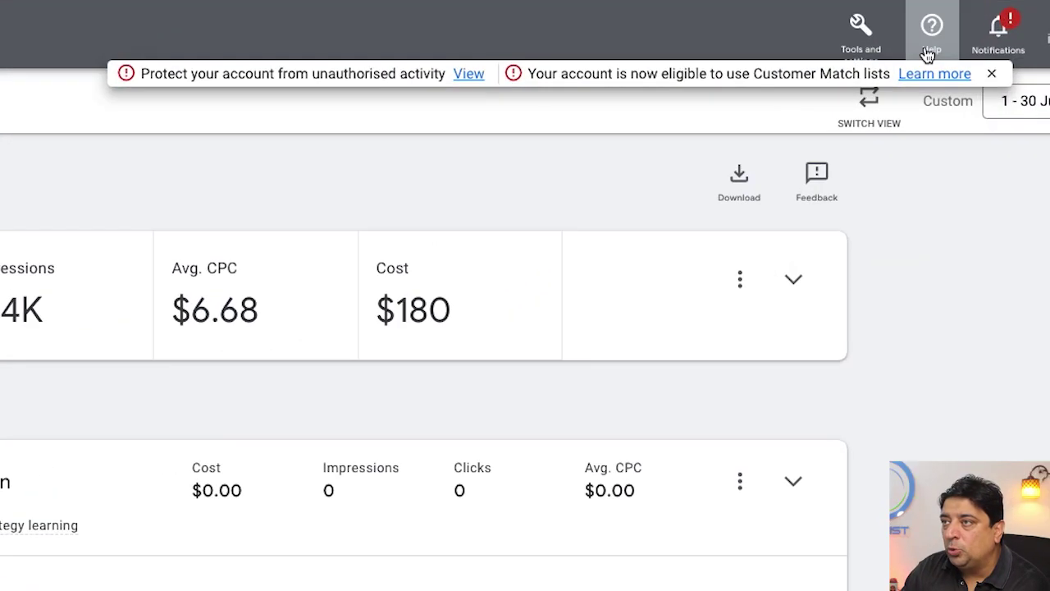
- Go to Tools and settings > Billing & payments > Promotions and start adding a promotional code
left_click(859, 29)
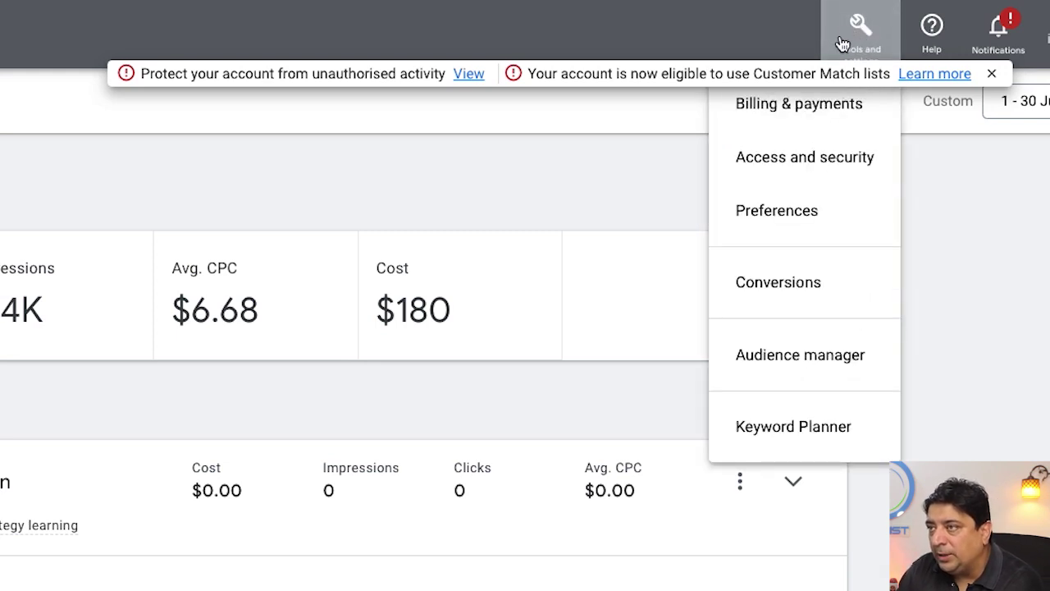
left_click(821, 110)
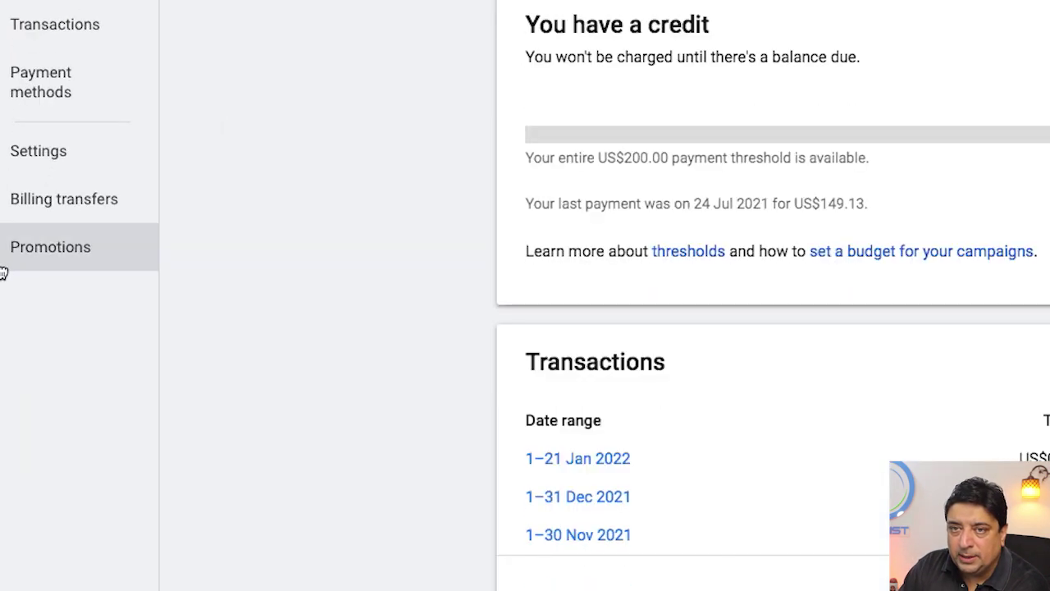
left_click(29, 258)
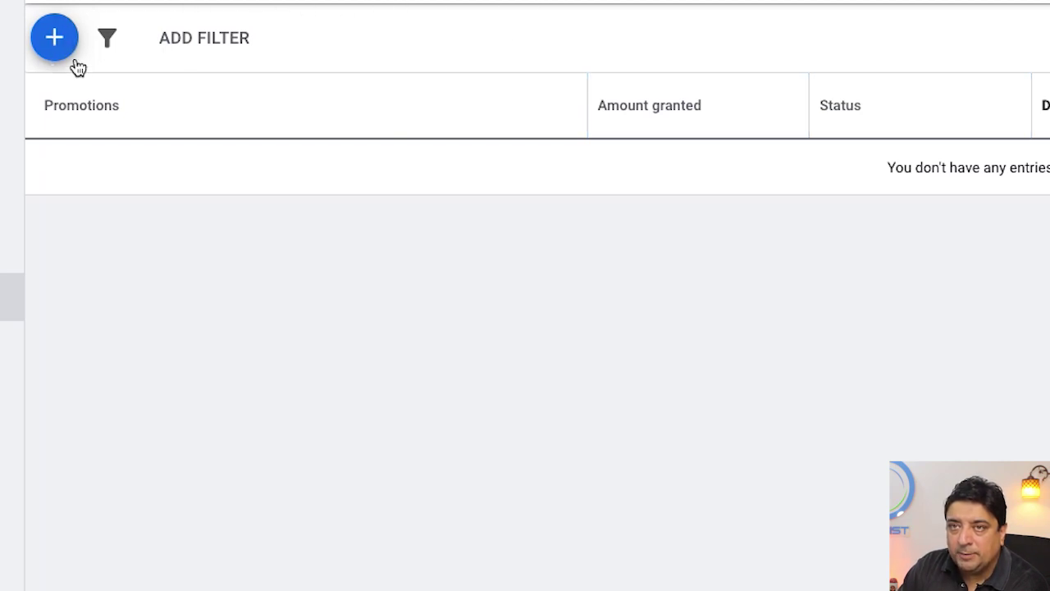
left_click(54, 38)
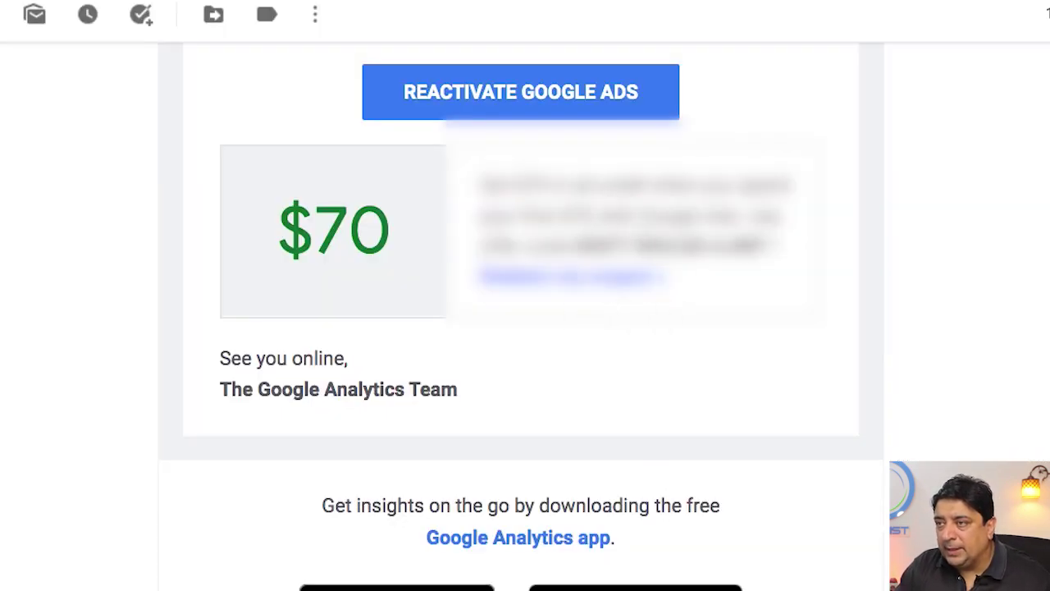
- Copy the code from the $70 Gmail offer into the Google Ads promotional code field
left_click_drag(575, 244, 762, 246)
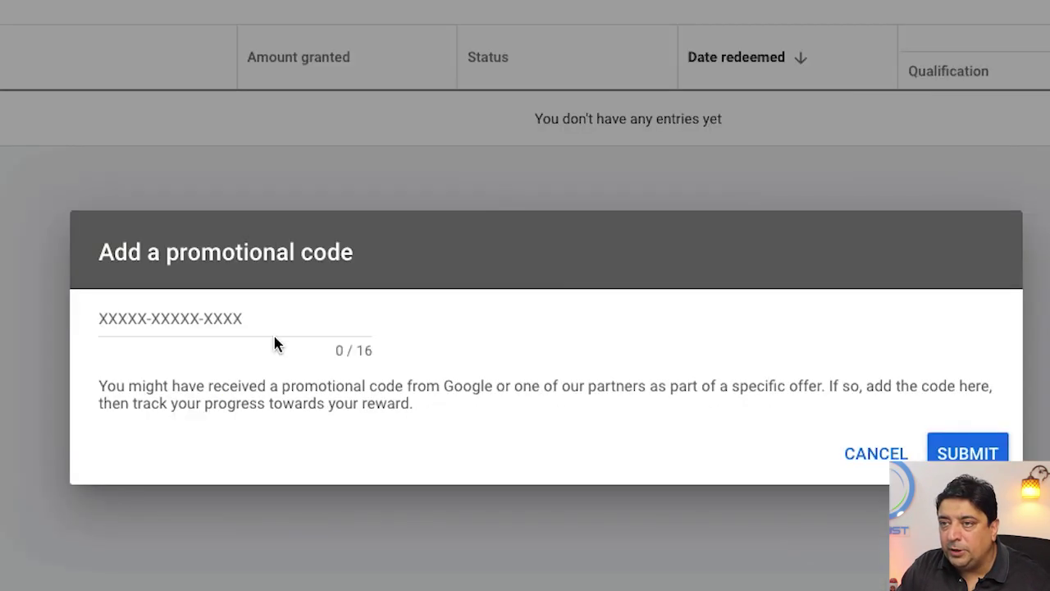
left_click(273, 334)
key("ctrl+v")
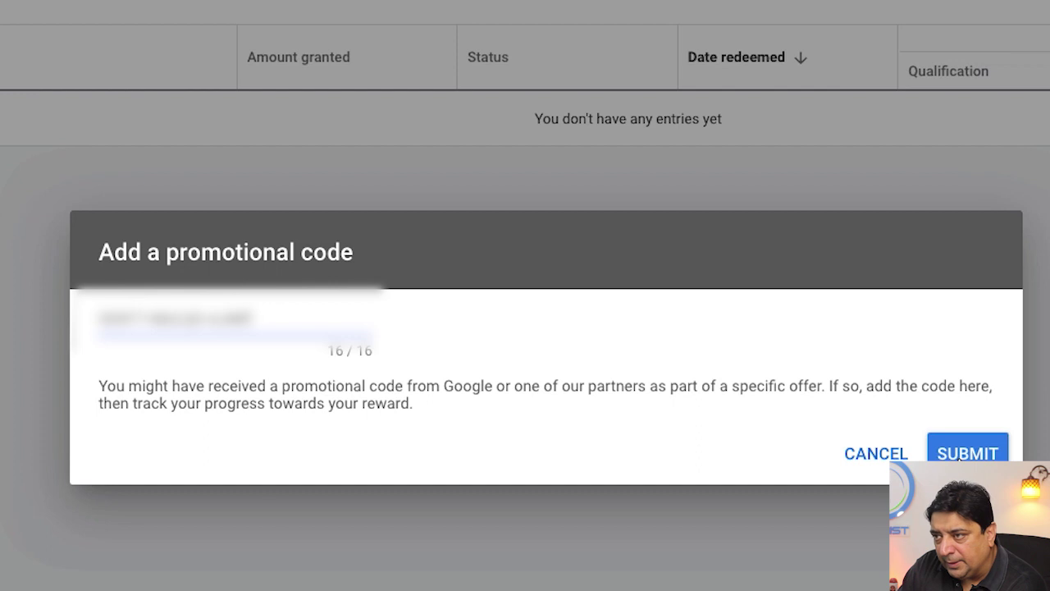
- Submit the 16-character promotional code from the $70 offer for redemption
left_click(960, 456)
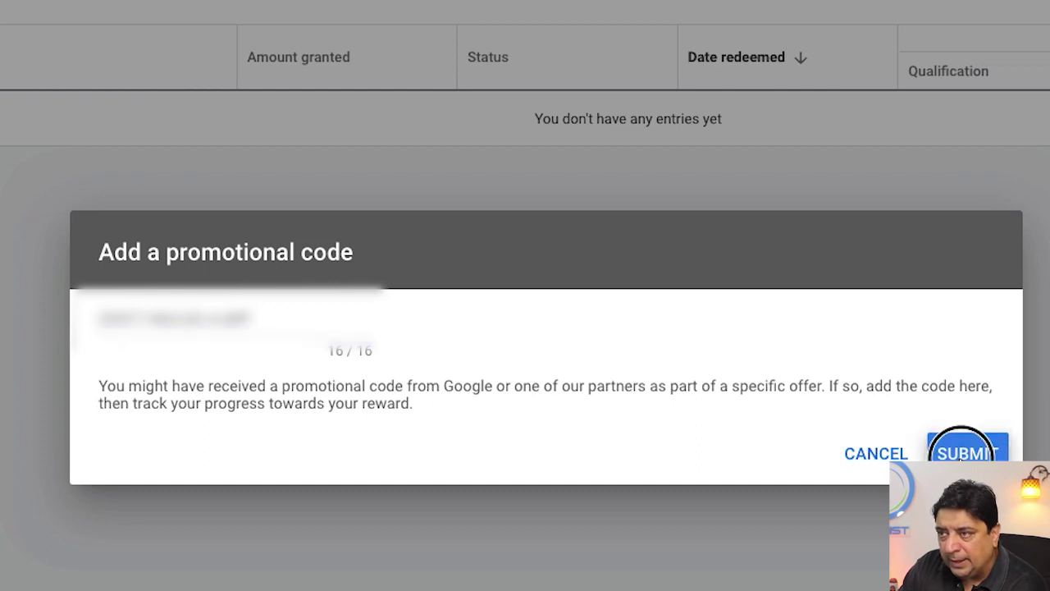